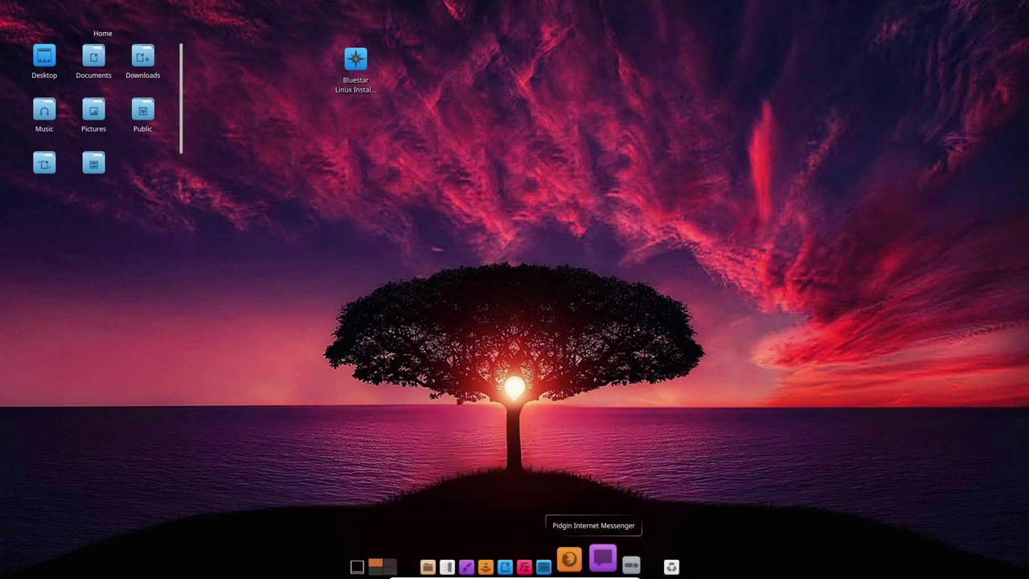
Run uname -a in a Konsole terminal to check the kernel information, and close the terminal.
click(455, 565)
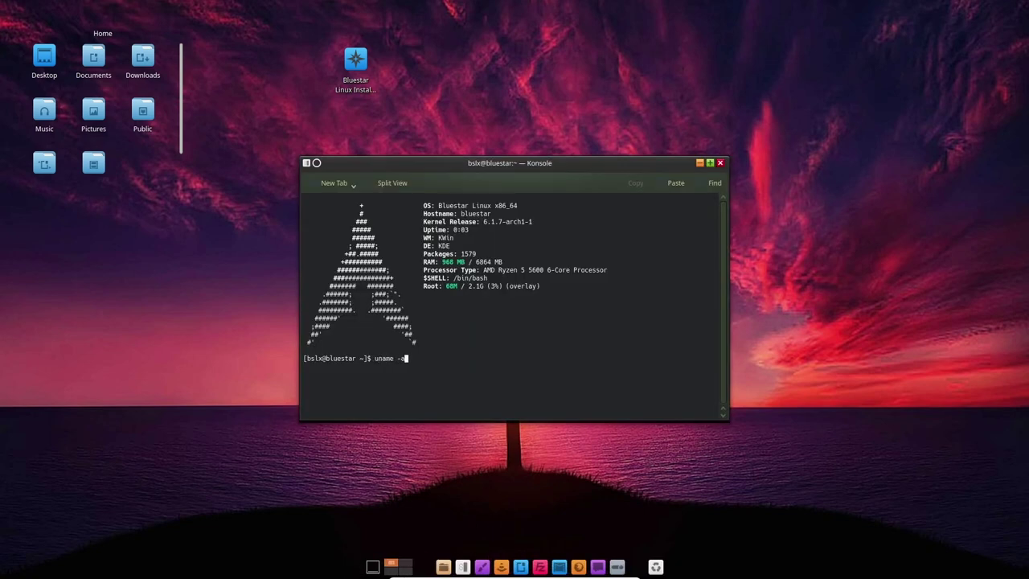
key(Return)
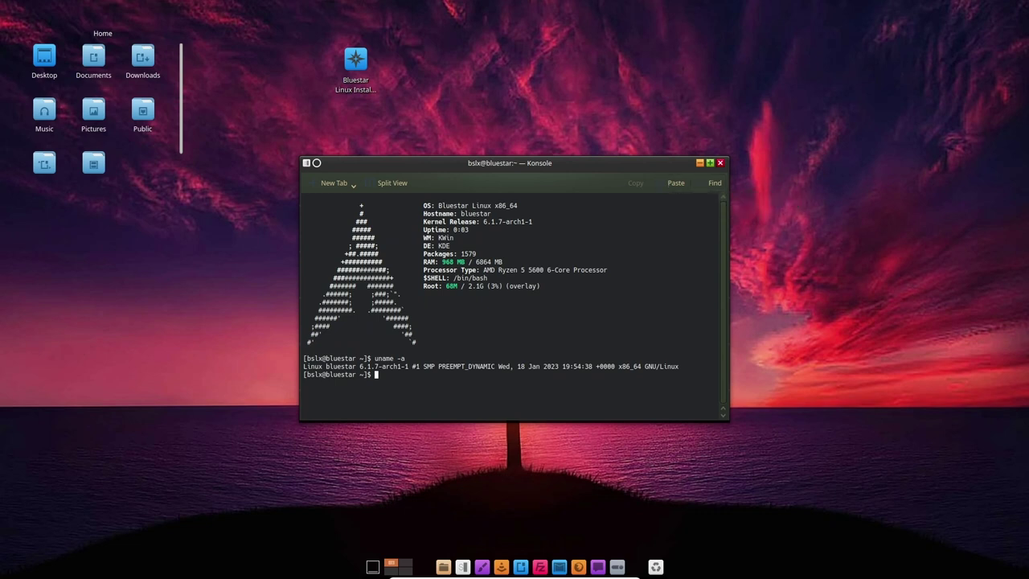
click(720, 163)
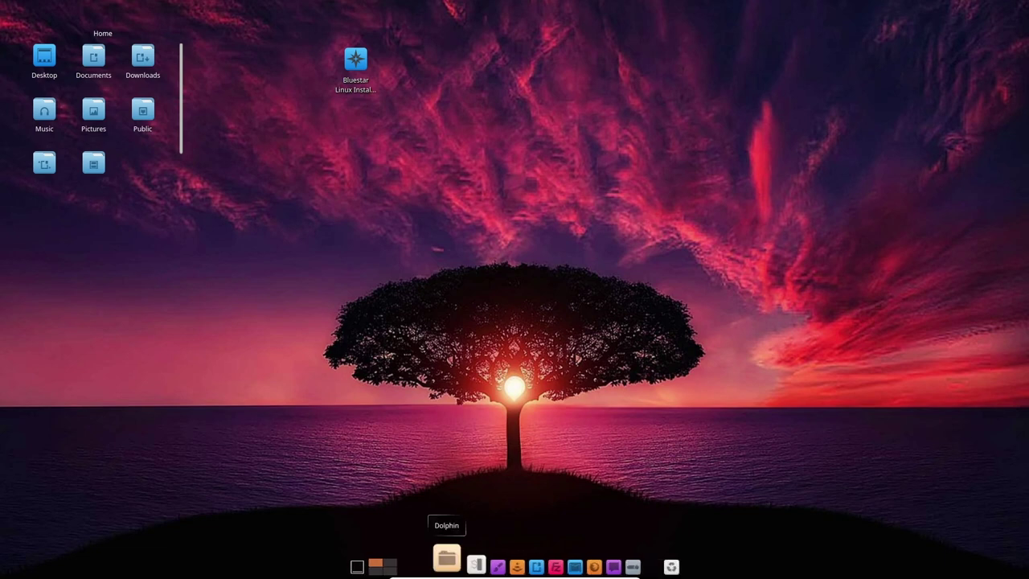
View the Home folder in the Dolphin file manager and close its window.
click(443, 566)
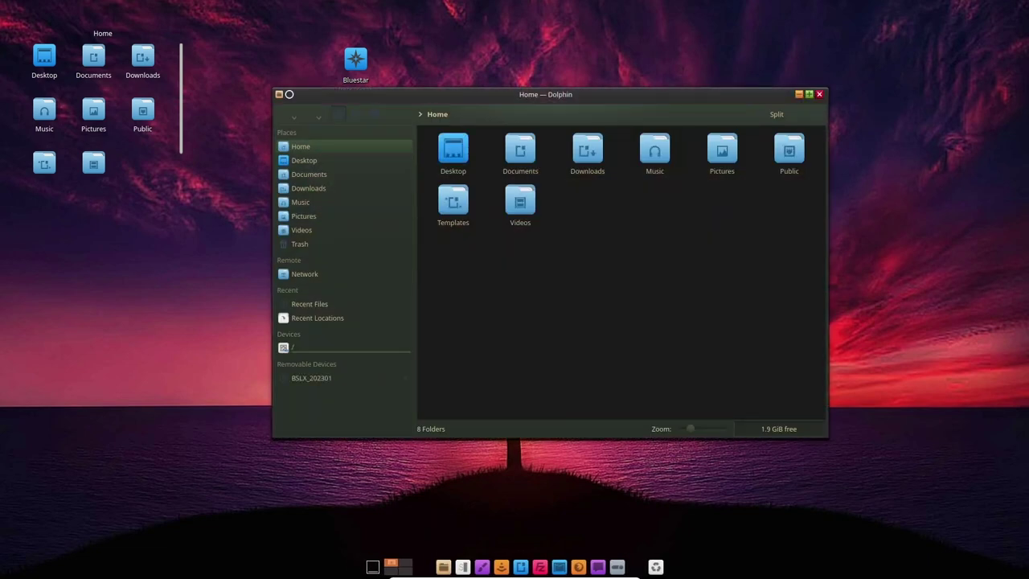
mouse_move(690, 428)
mouse_down()
mouse_move(707, 429)
mouse_move(690, 428)
mouse_up()
click(819, 94)
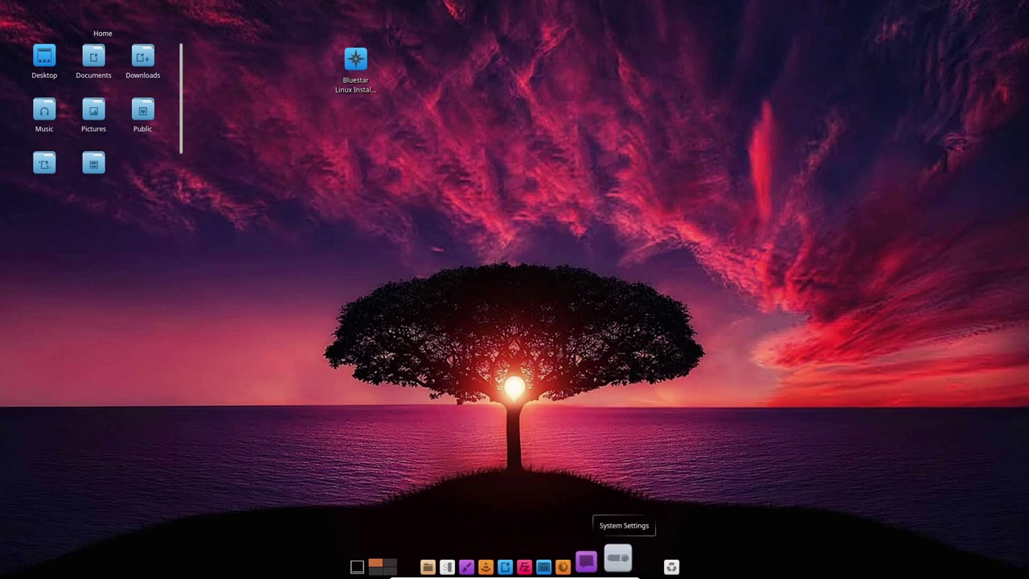
Open System Settings and browse the available global themes and application styles in the Appearance settings.
click(618, 558)
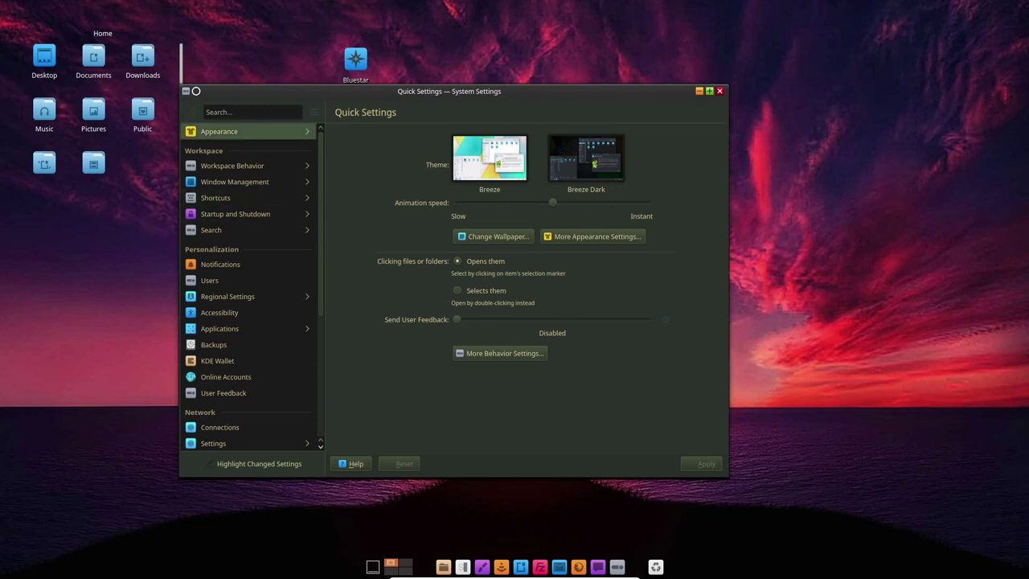
click(219, 131)
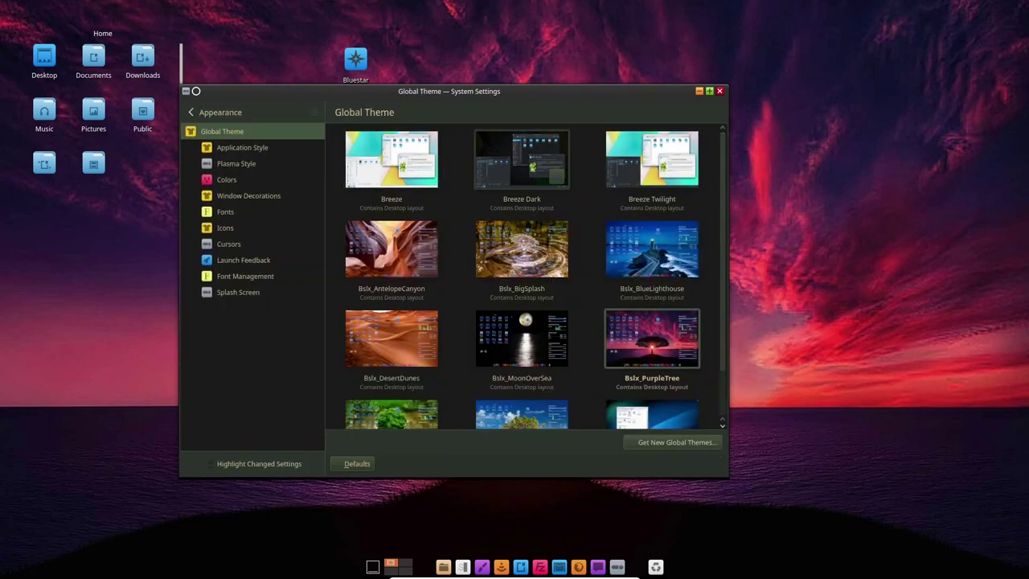
scroll(521, 249, down, 1)
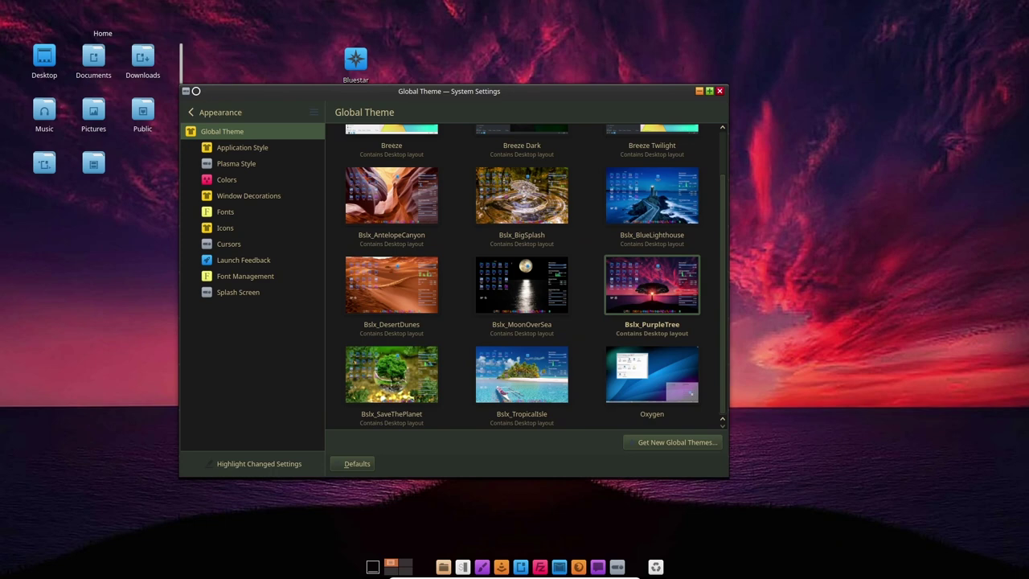
scroll(652, 241, up, 1)
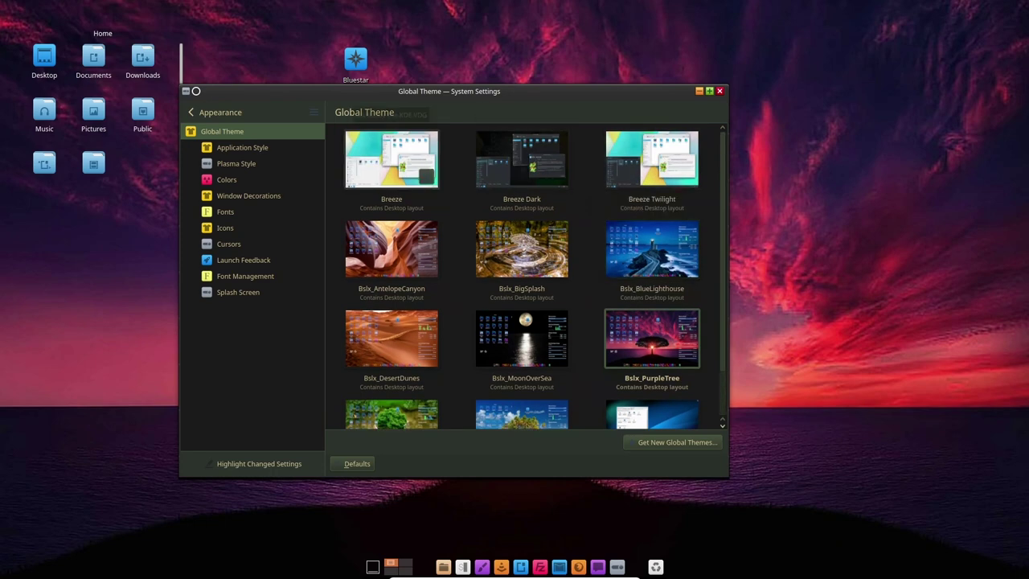
click(241, 147)
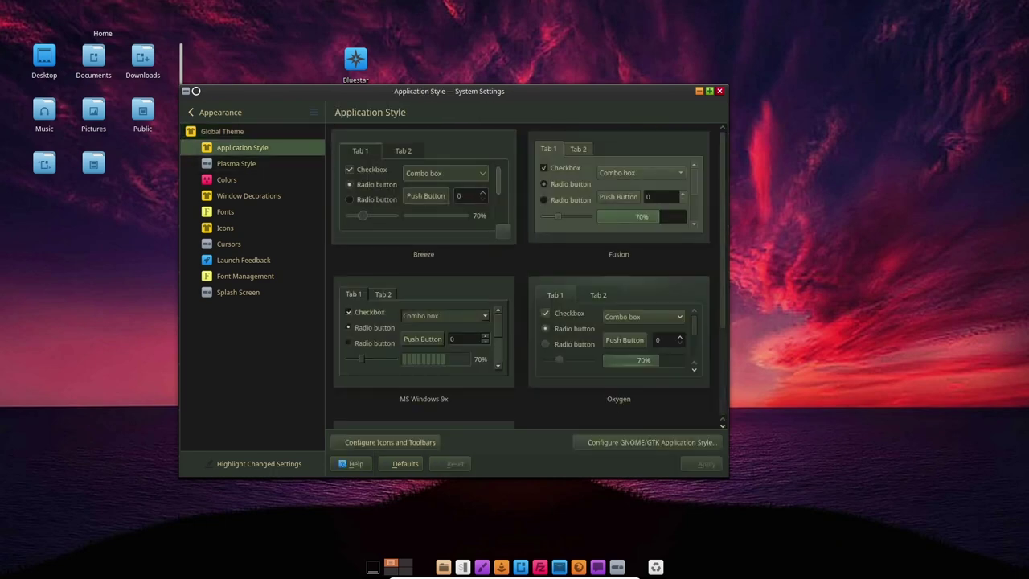
scroll(627, 283, down, 2)
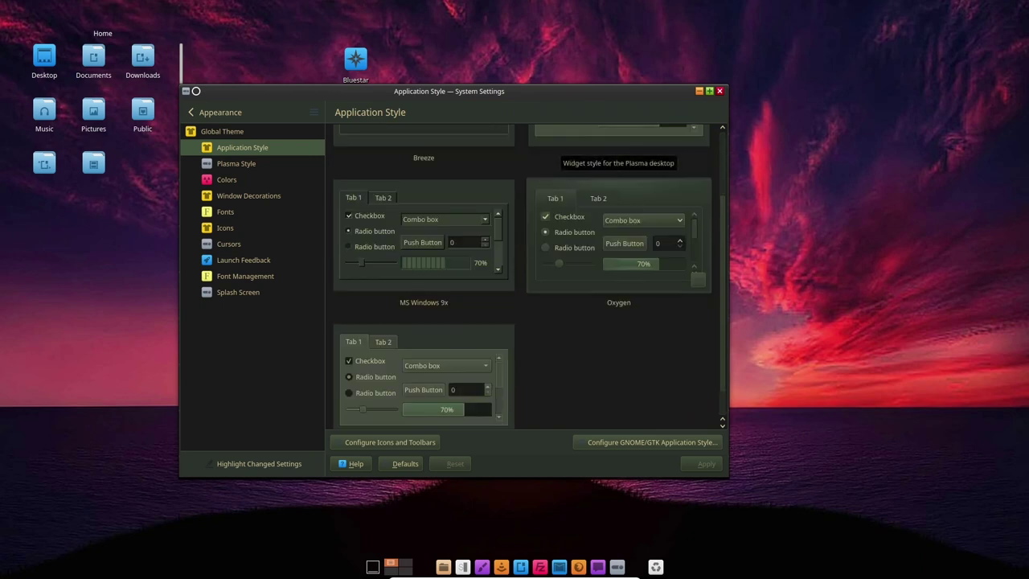
scroll(627, 283, up, 2)
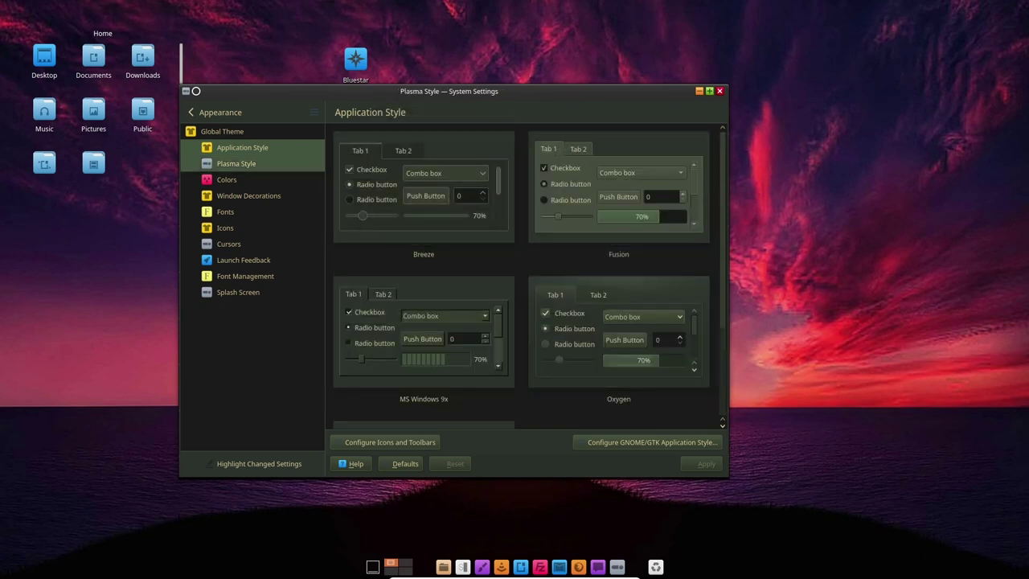
Review the Plasma styles, color schemes, window decoration themes and font settings of the desktop appearance.
click(235, 163)
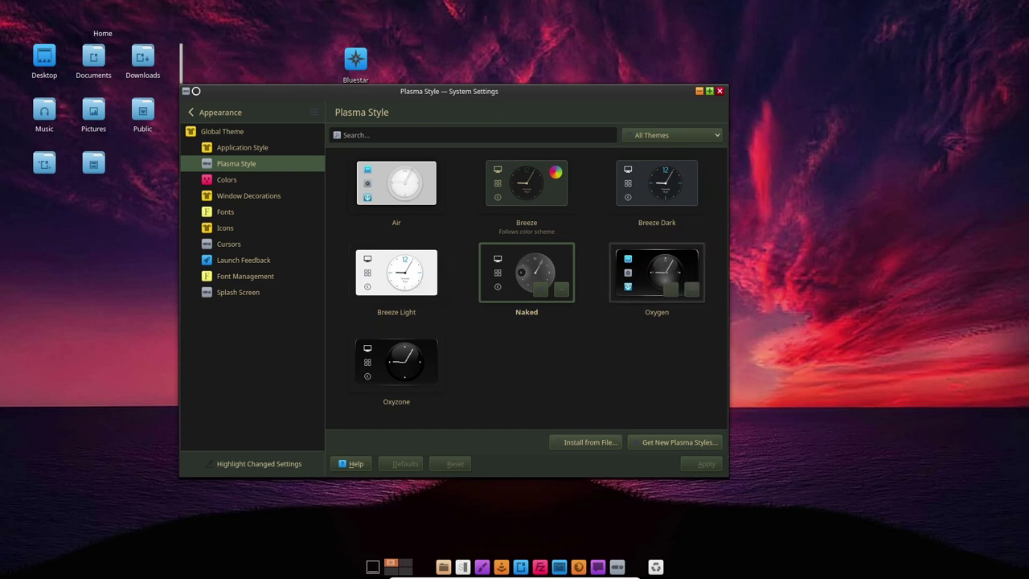
click(226, 179)
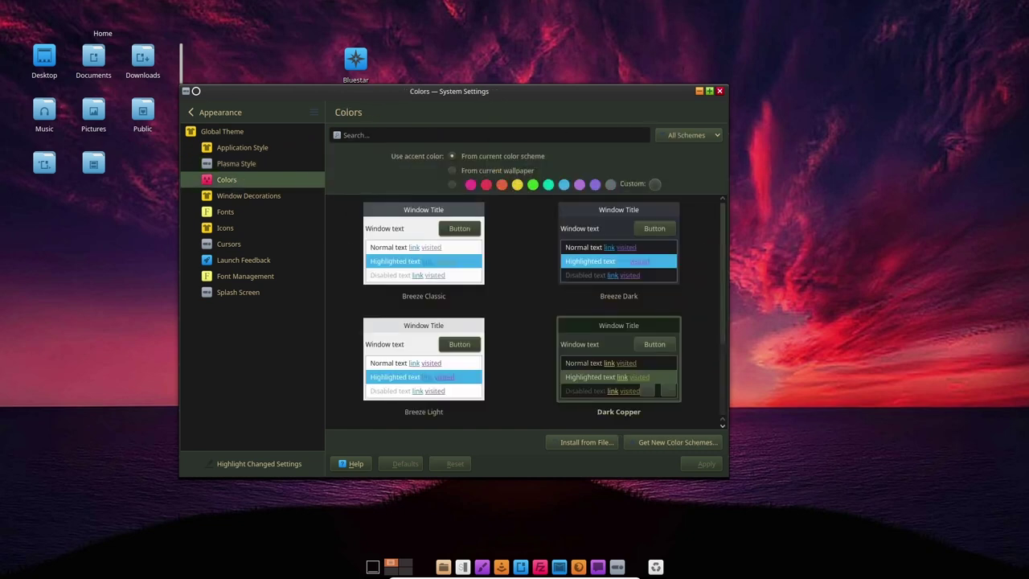
scroll(619, 255, down, 2)
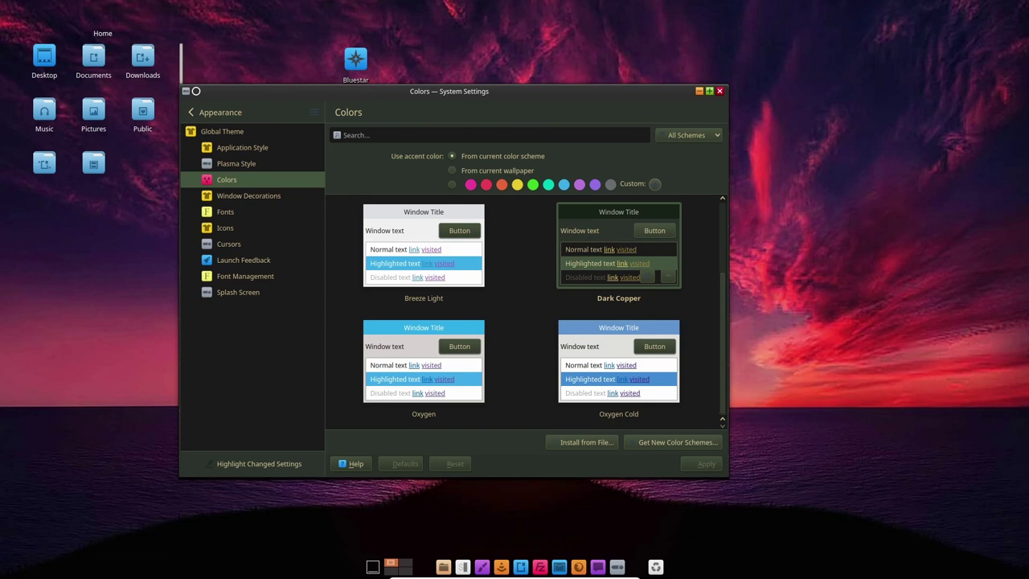
scroll(543, 312, up, 2)
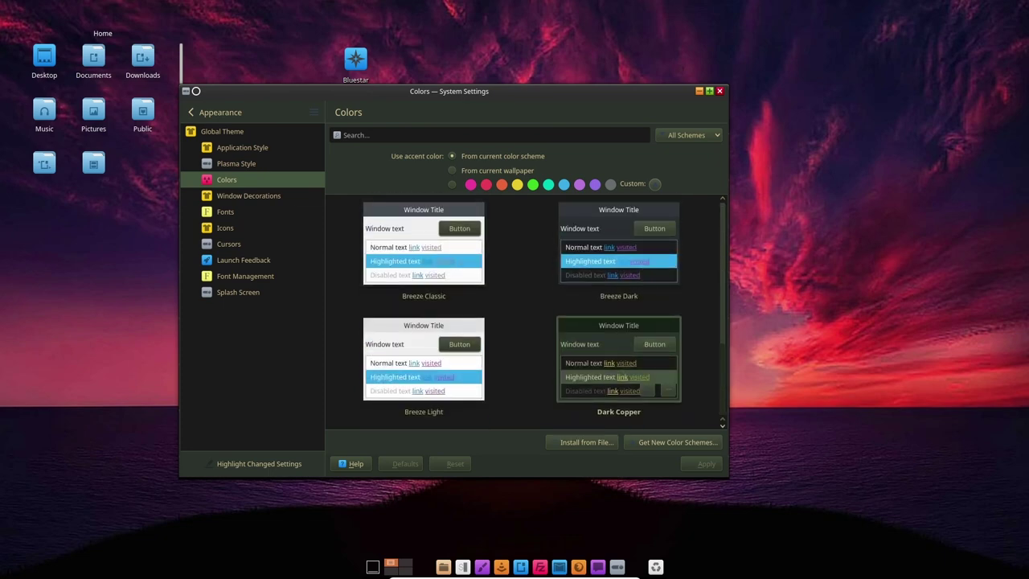
click(249, 196)
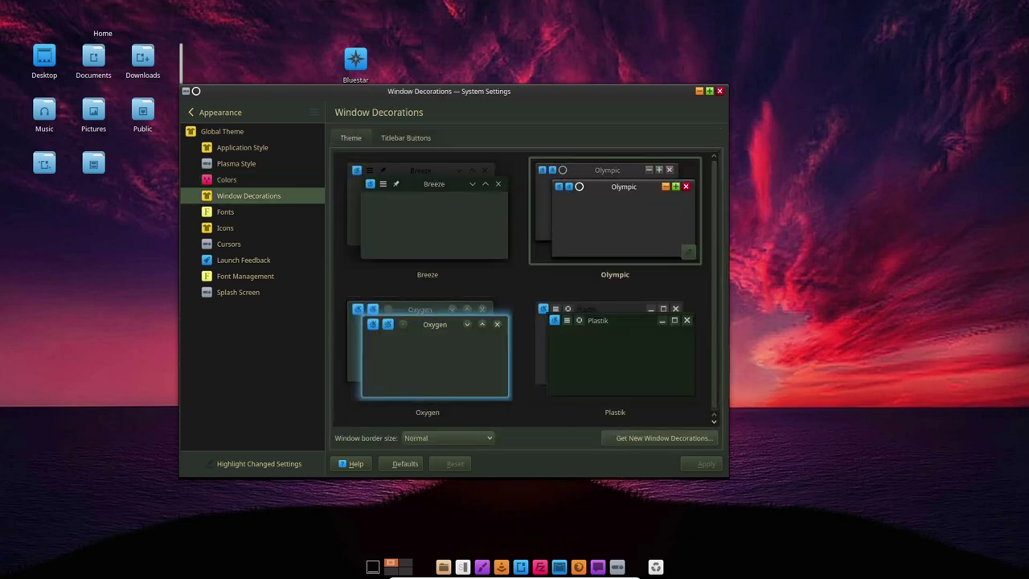
scroll(527, 288, down, 1)
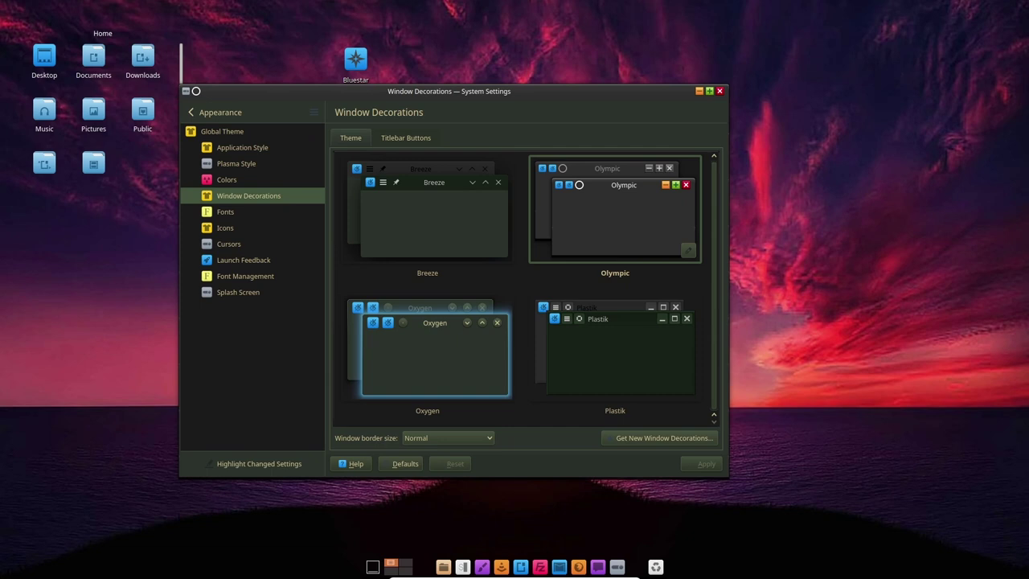
click(226, 212)
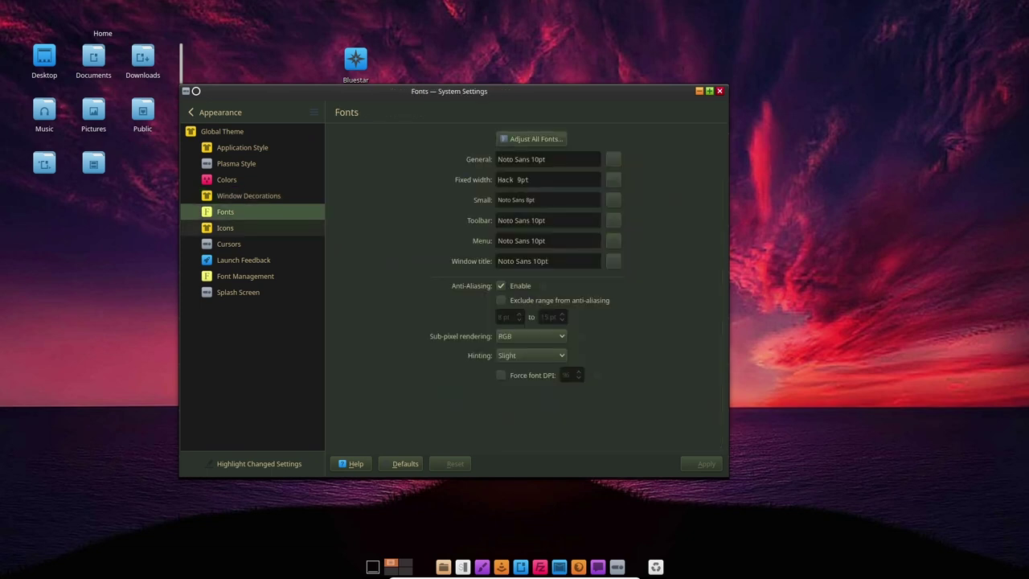
Review the installed icon themes, browse the downloadable new icons, and close the download window.
click(225, 228)
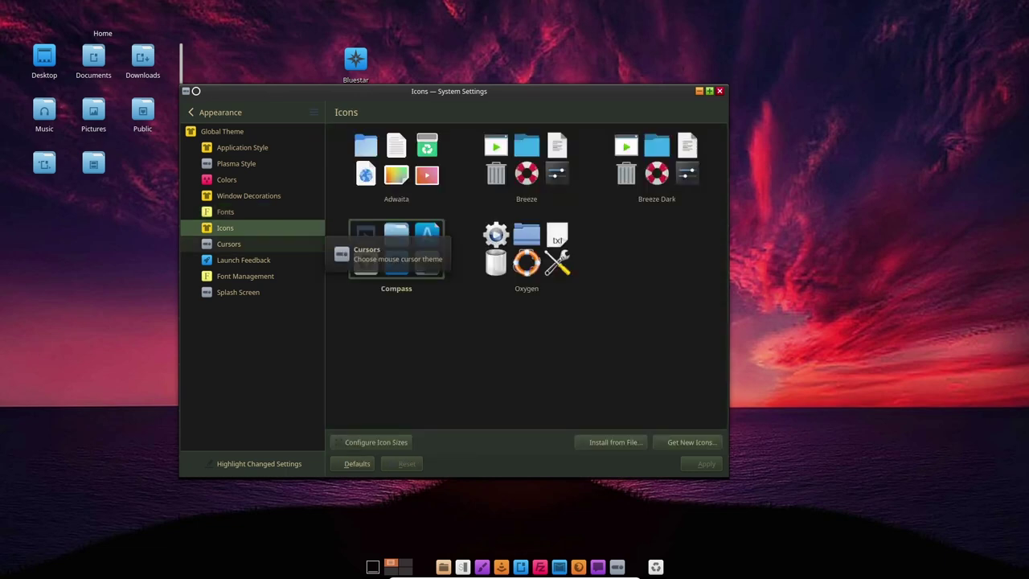
click(691, 442)
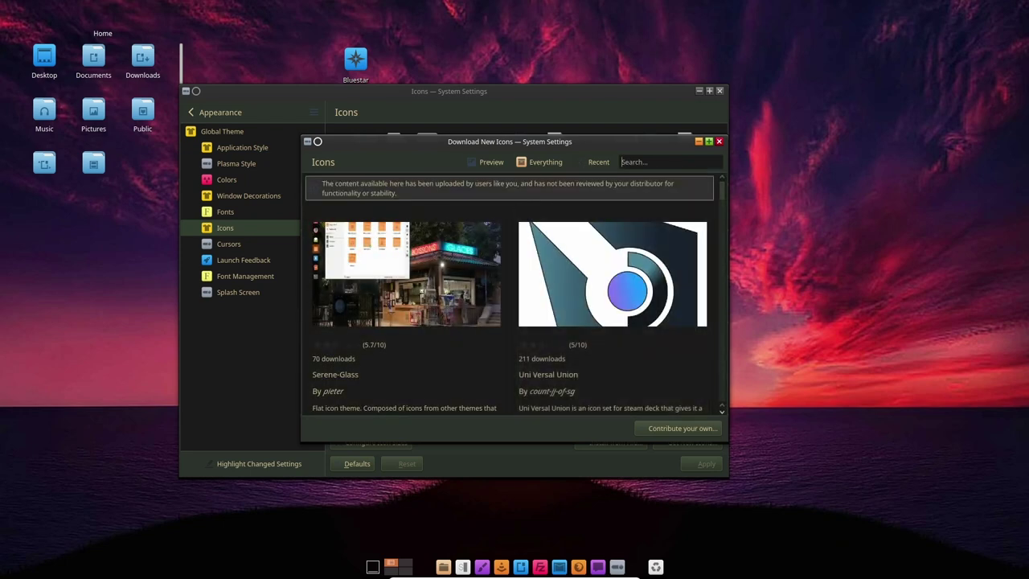
scroll(611, 289, down, 5)
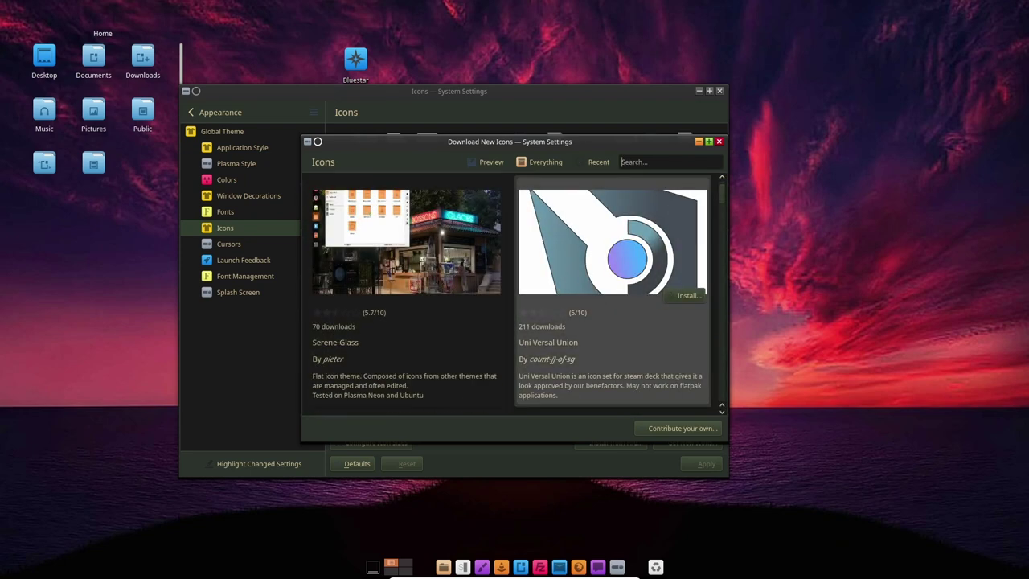
scroll(611, 289, down, 6)
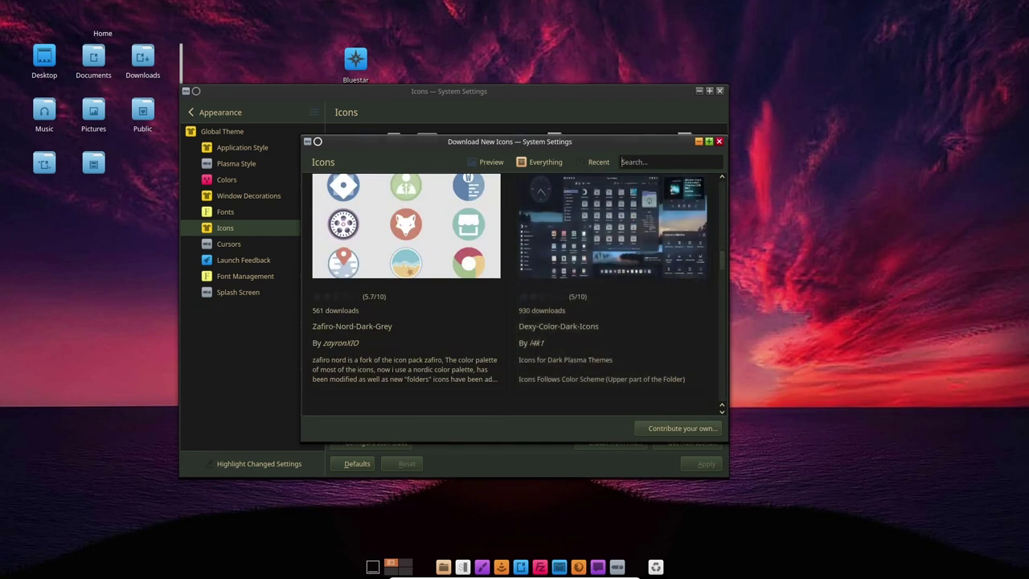
click(719, 141)
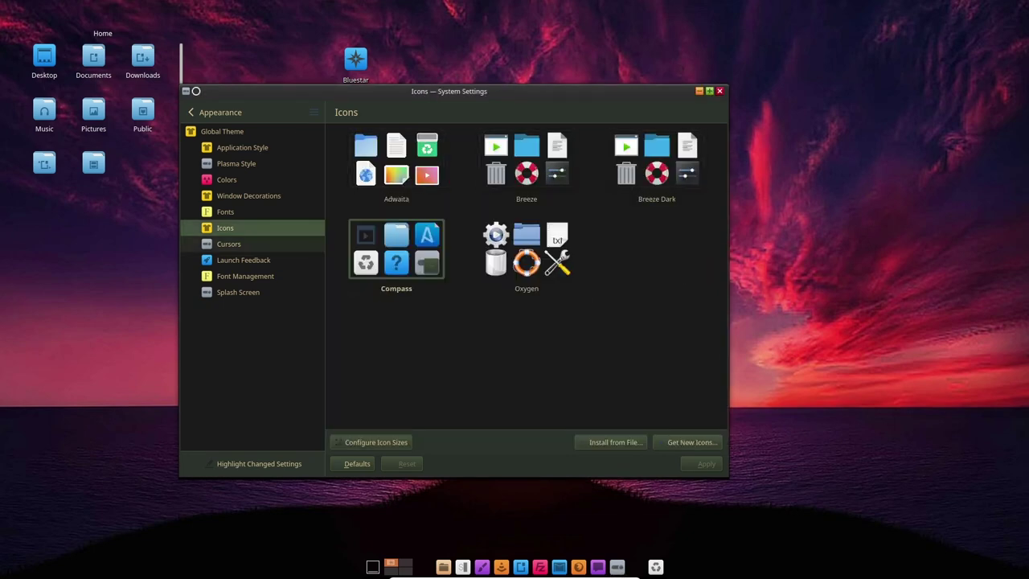
Review the cursor themes, launch feedback options, font management list and splash screens.
click(229, 244)
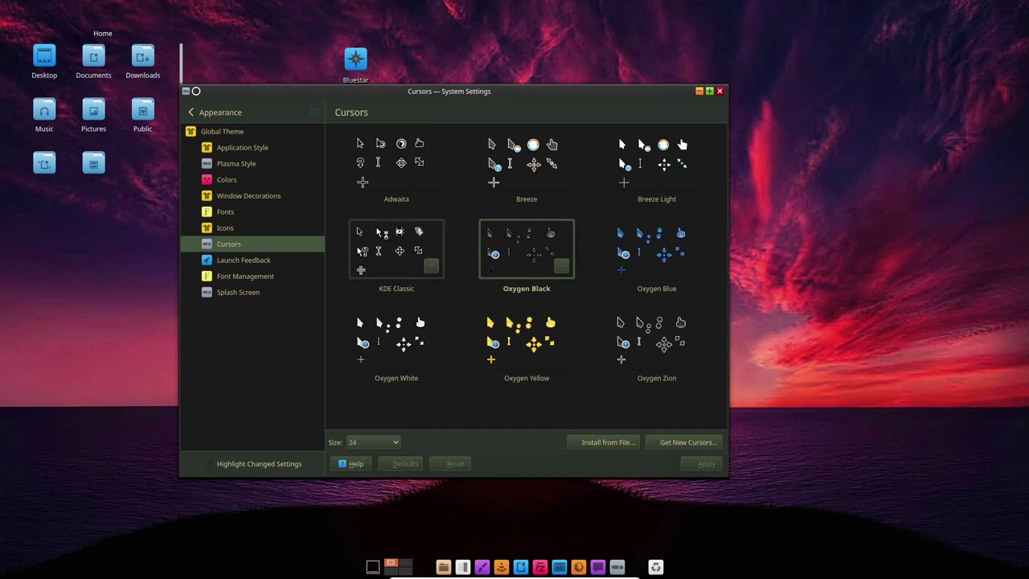
click(244, 261)
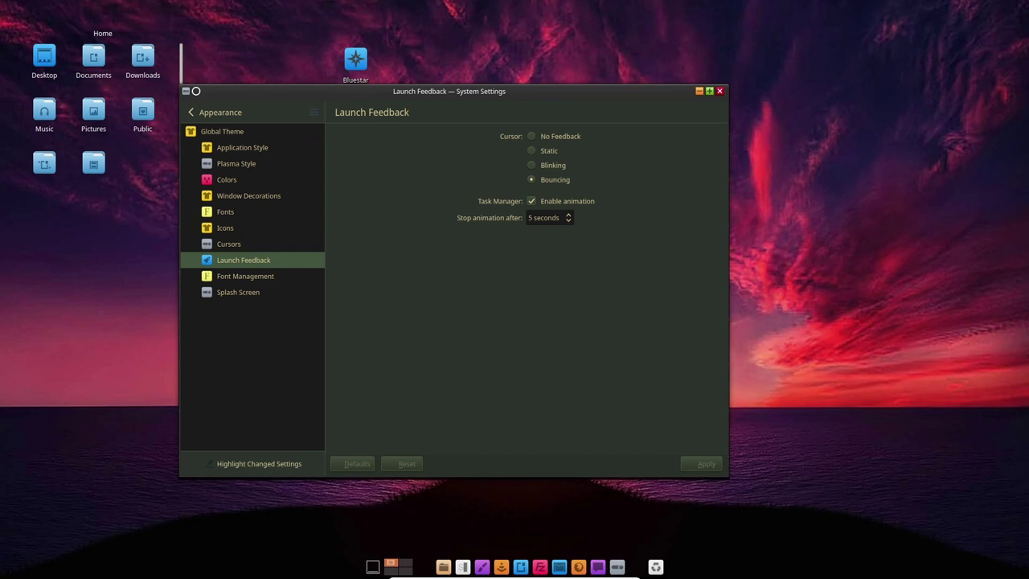
click(246, 276)
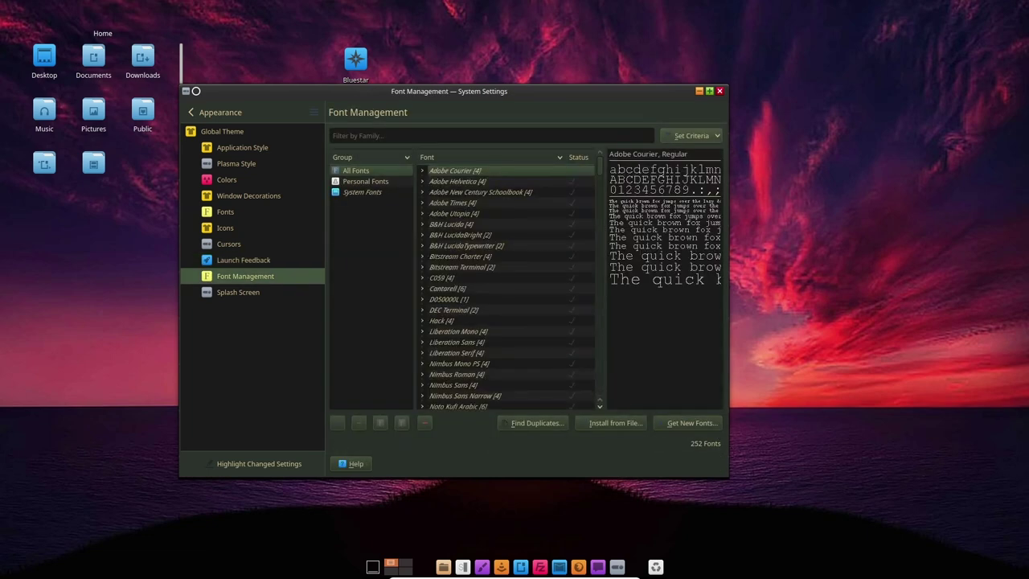
click(238, 292)
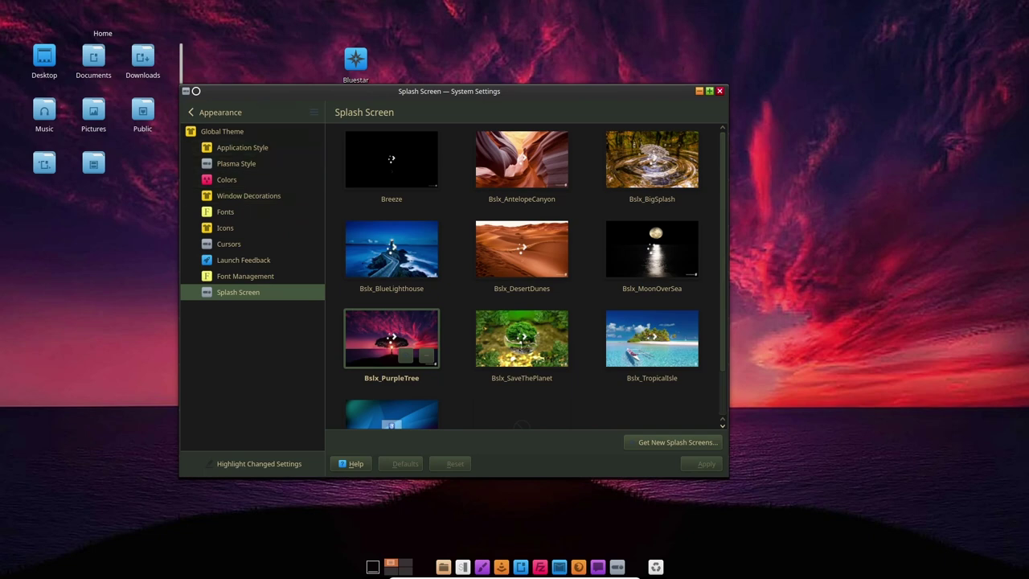
Review the General Behavior options and the full list of Desktop Effects under Workspace Behavior.
click(191, 111)
click(231, 166)
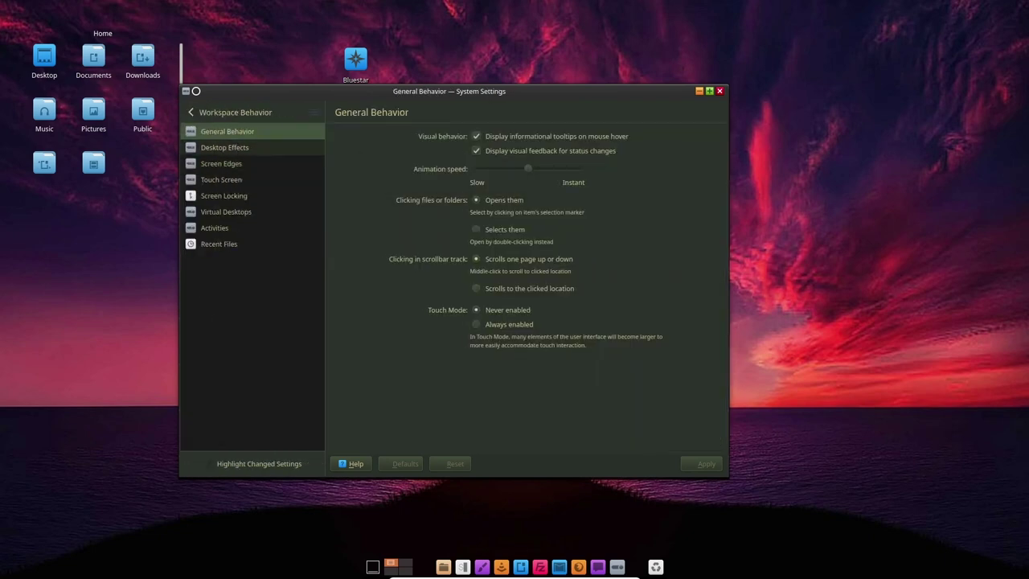
click(225, 147)
scroll(523, 289, down, 10)
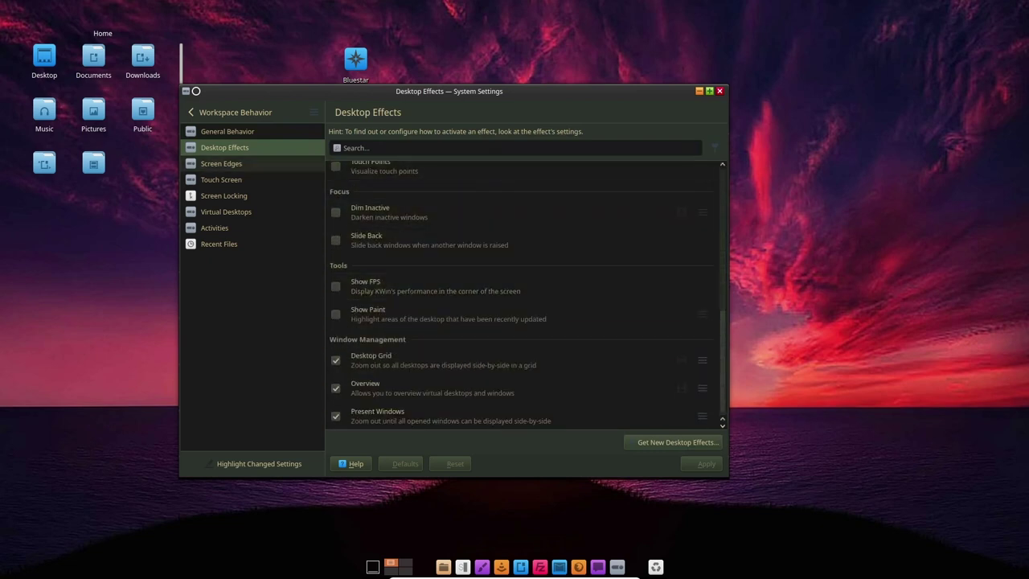
Review the remaining Workspace Behavior pages, from Screen Edges, Touch Screen and Screen Locking through Virtual Desktops and Activities to Recent Files.
click(222, 164)
click(222, 179)
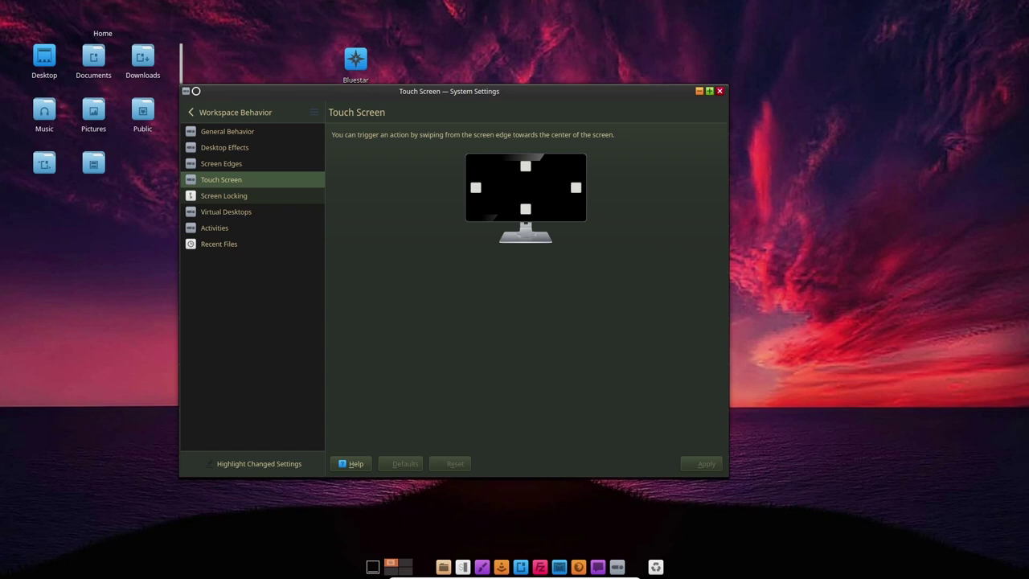
click(223, 195)
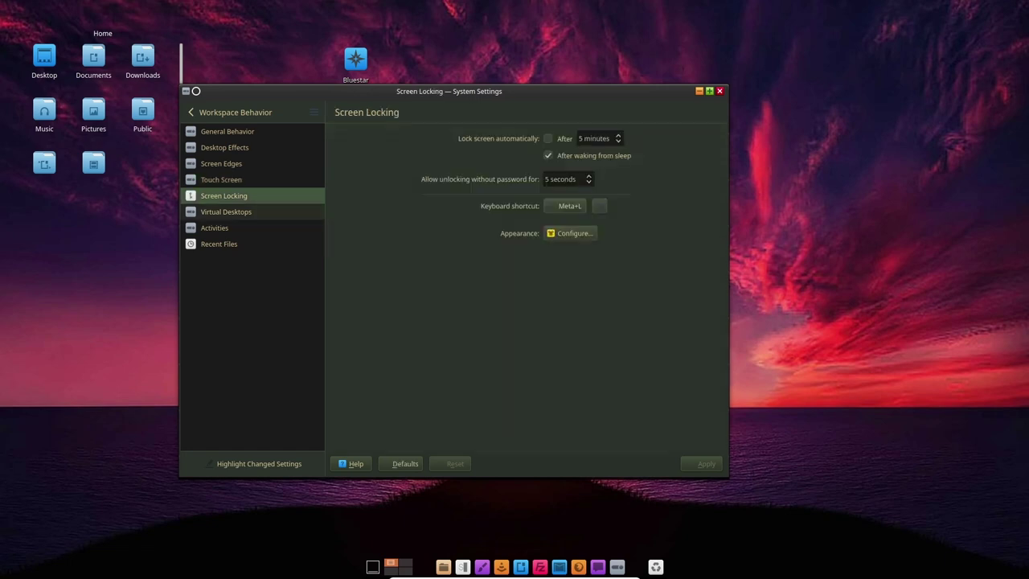
click(226, 211)
click(213, 228)
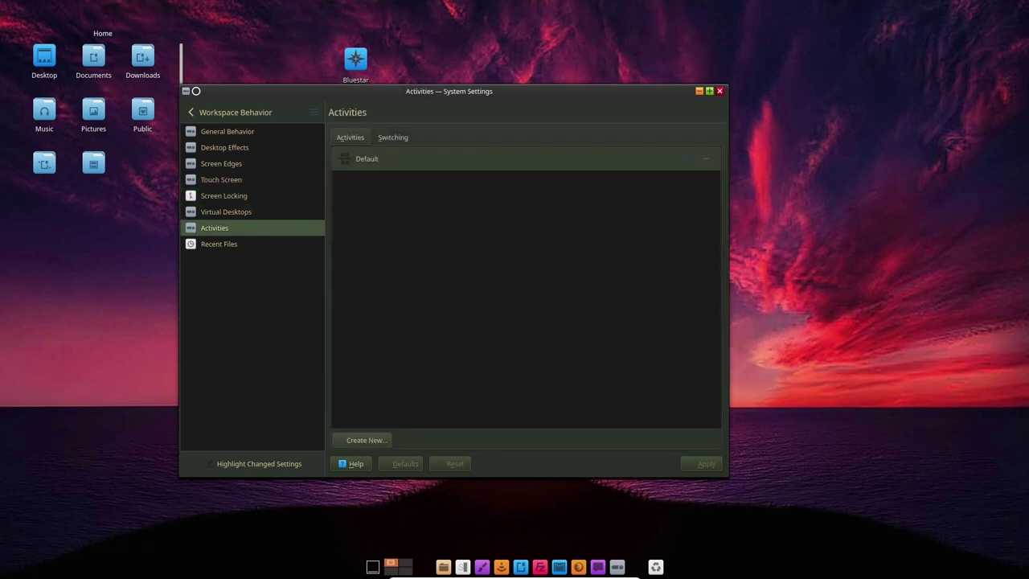
click(219, 244)
Review the Window Behavior options under Window Management, from Focus through Titlebar Actions, Window Actions and Movement to Advanced.
click(233, 112)
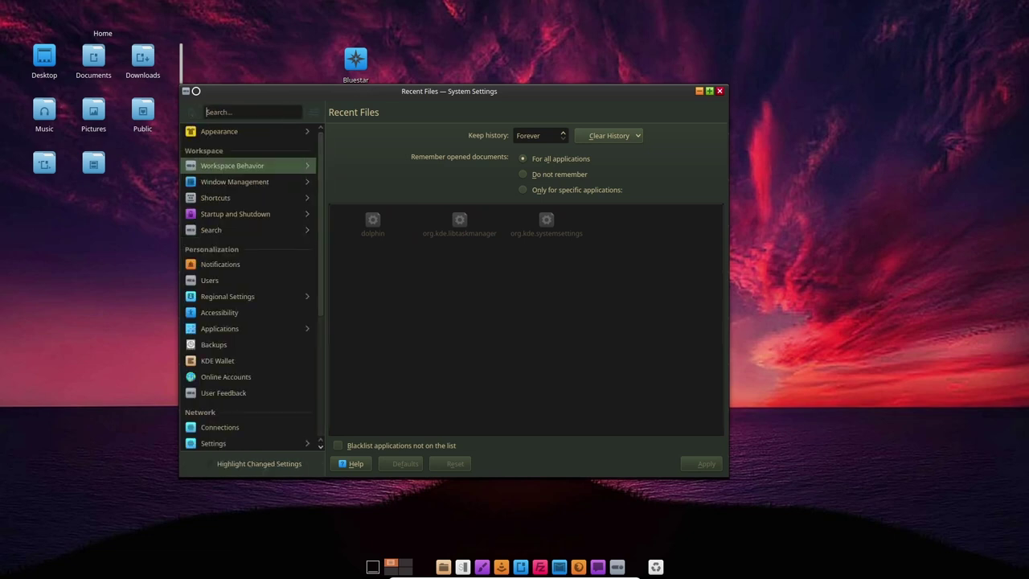
click(235, 181)
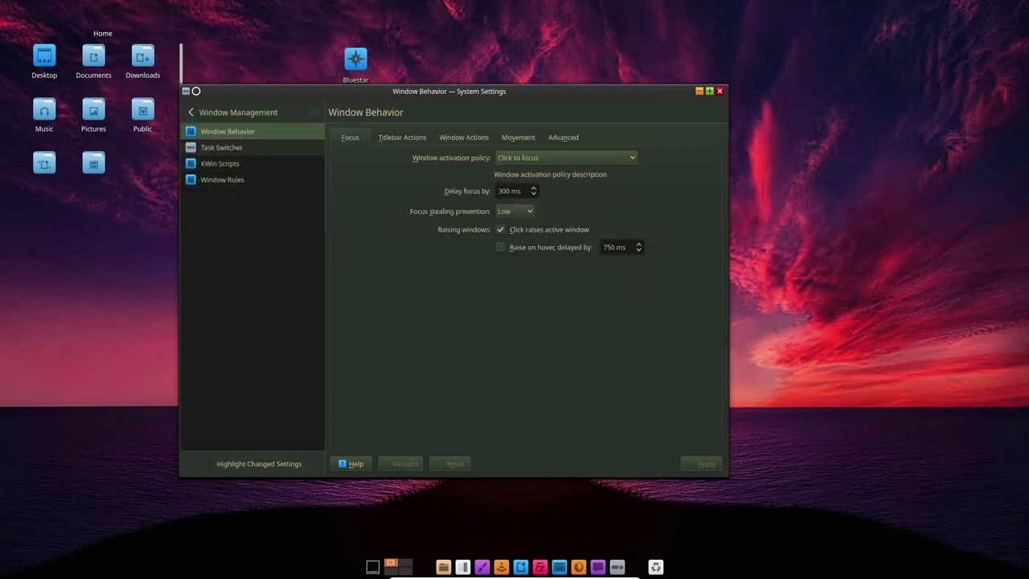
click(401, 138)
click(464, 138)
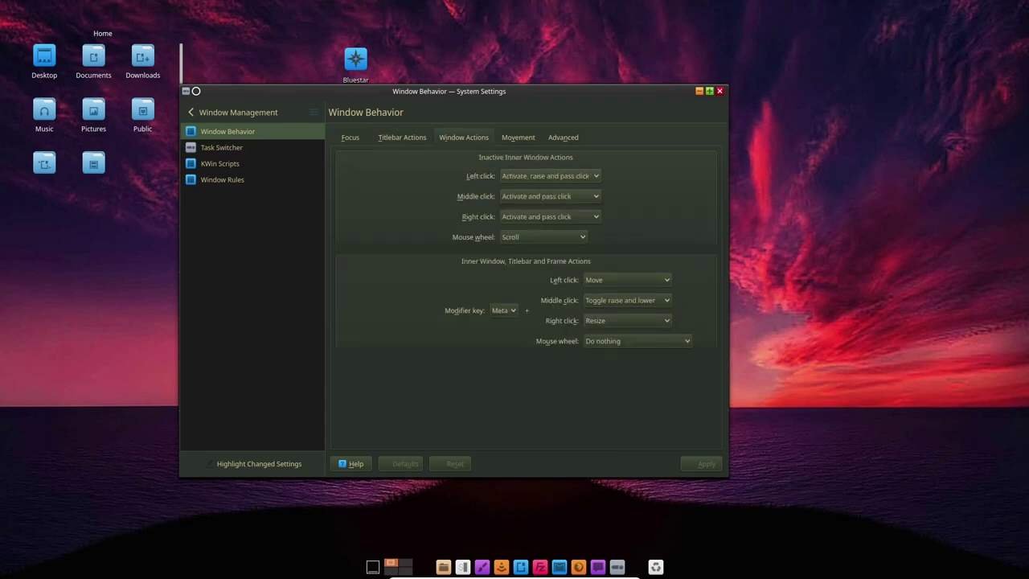
click(517, 137)
click(563, 138)
click(351, 137)
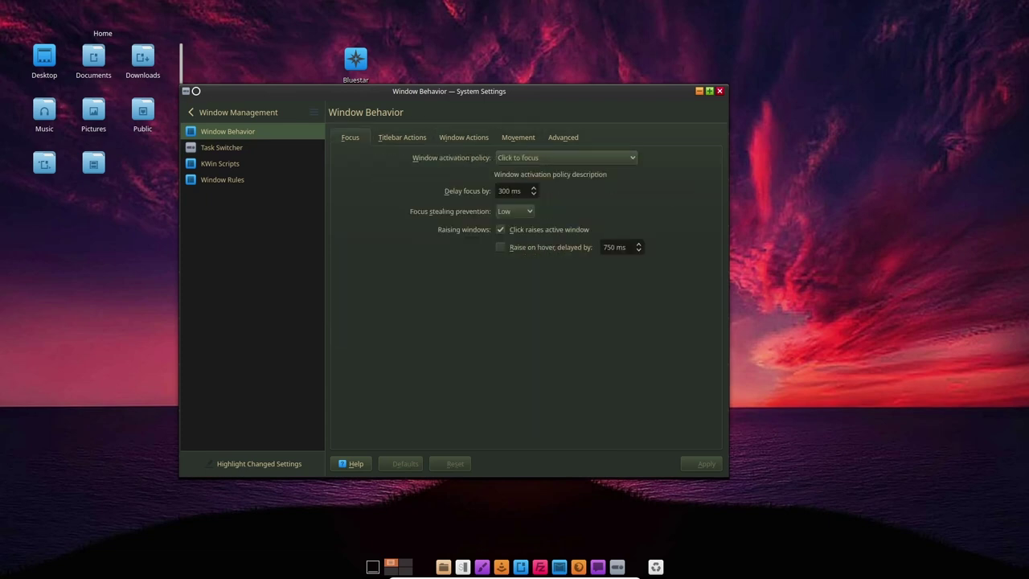
Review the Task Switcher, KWin Scripts and Window Rules pages, and return to the main settings list.
click(221, 147)
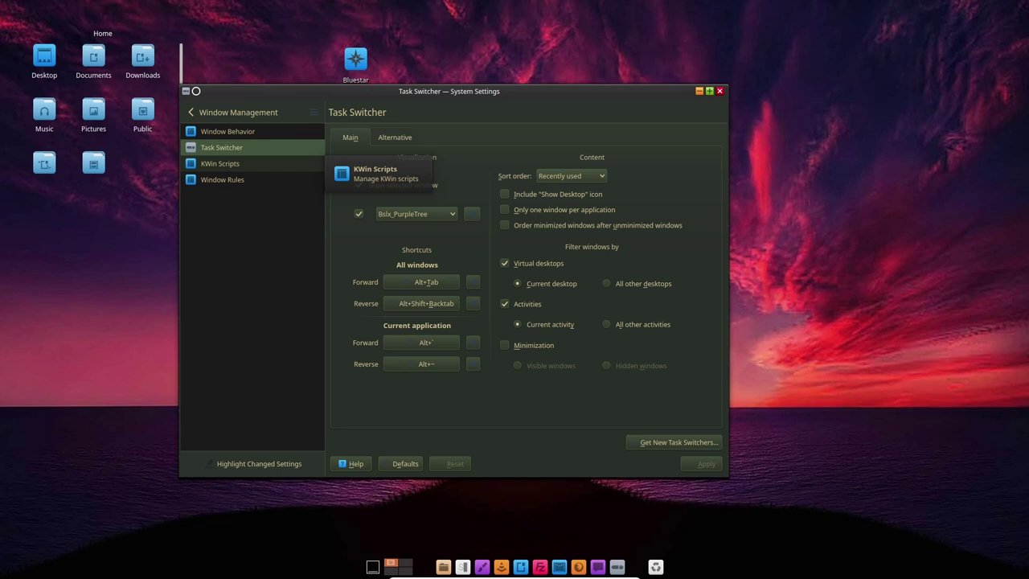
click(220, 164)
click(222, 179)
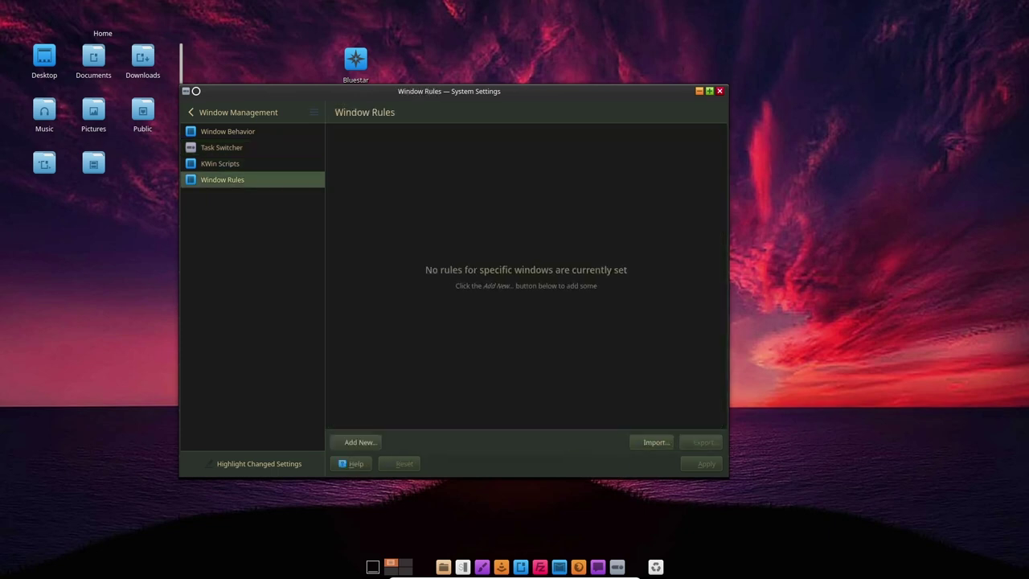
click(192, 113)
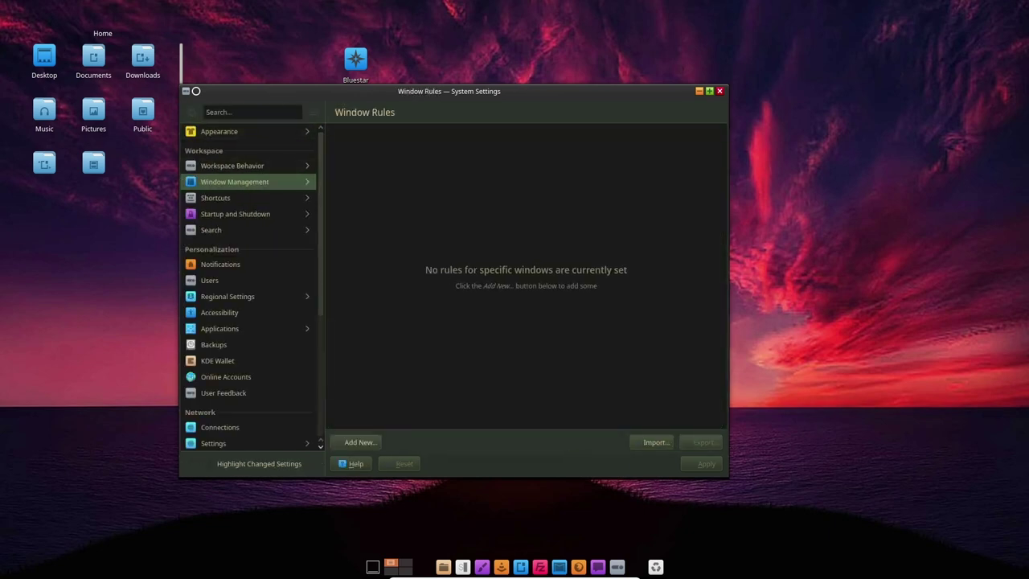
Browse the Shortcuts list of applications, system services and common actions, and return to the main settings list.
click(209, 198)
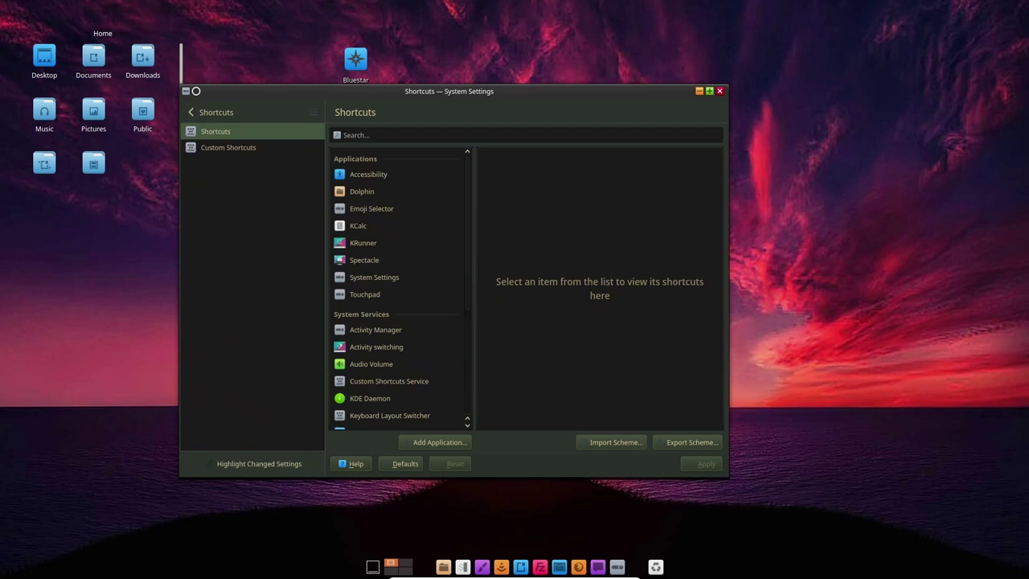
scroll(393, 193, down, 5)
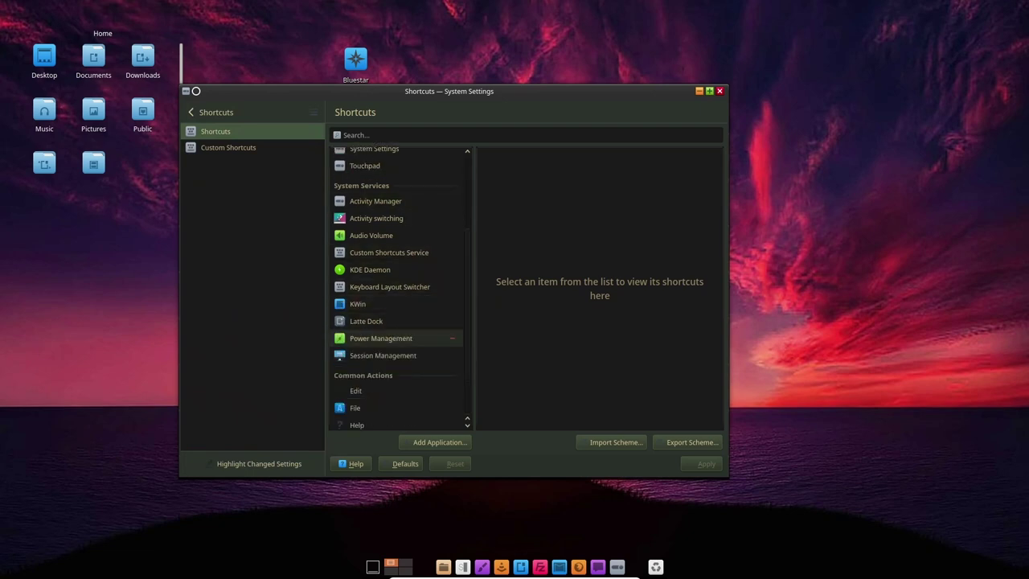
scroll(394, 334, down, 1)
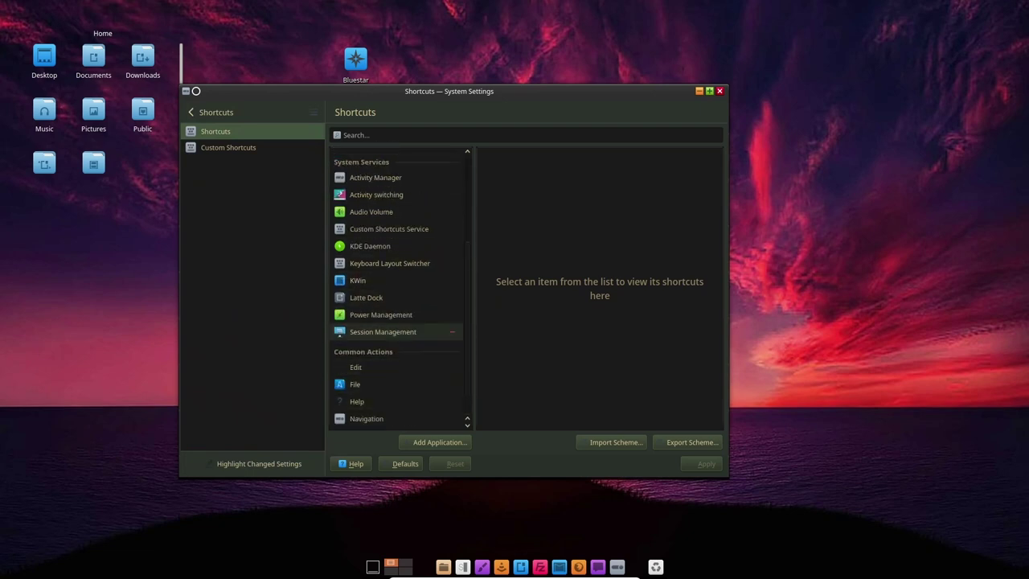
scroll(394, 337, up, 6)
click(193, 113)
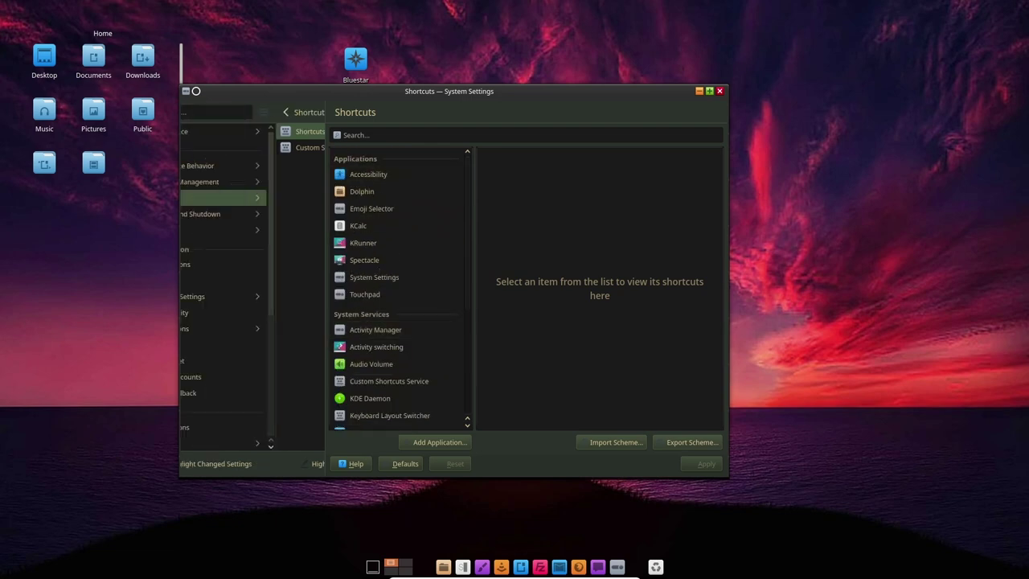
Review the Startup and Shutdown pages from Login Screen (SDDM) to Task Scheduler, dismissing the scheduler's welcome message.
click(225, 214)
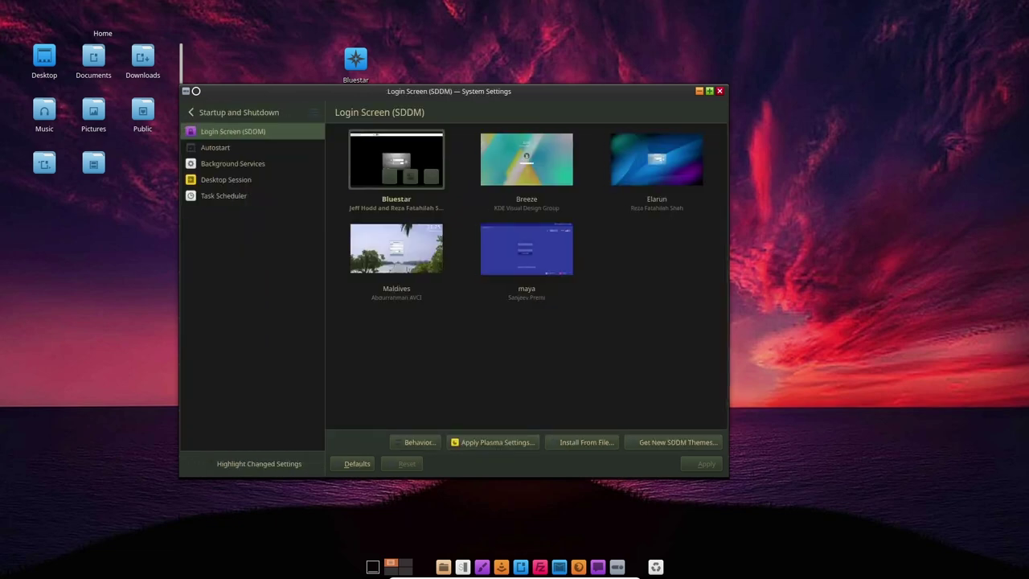
click(216, 148)
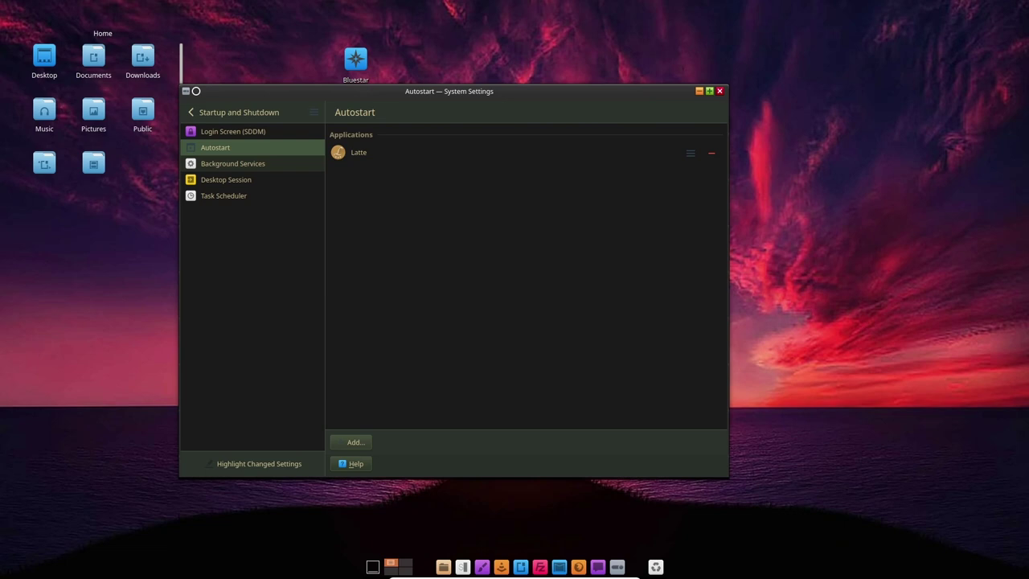
click(234, 164)
click(226, 180)
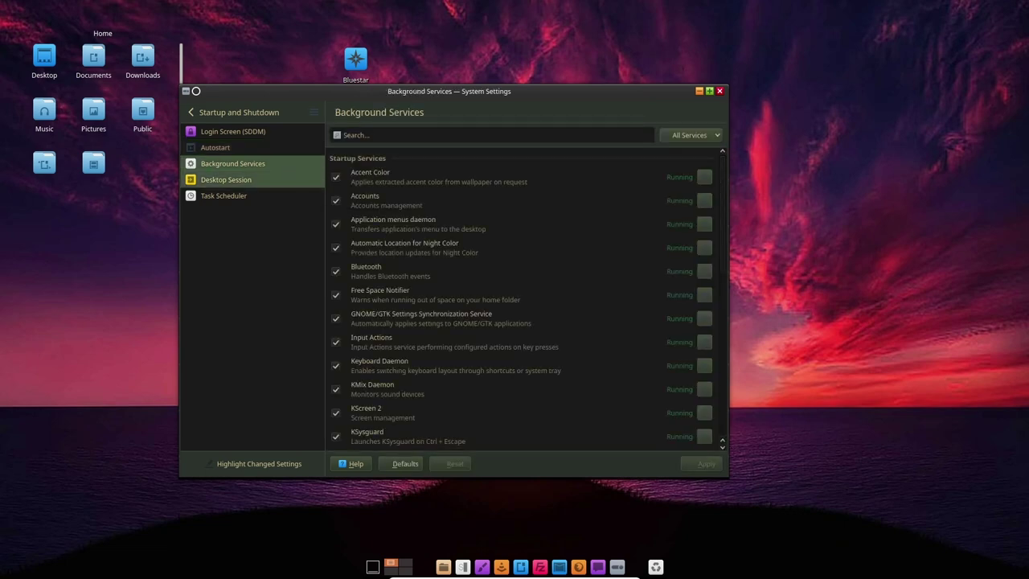
click(224, 196)
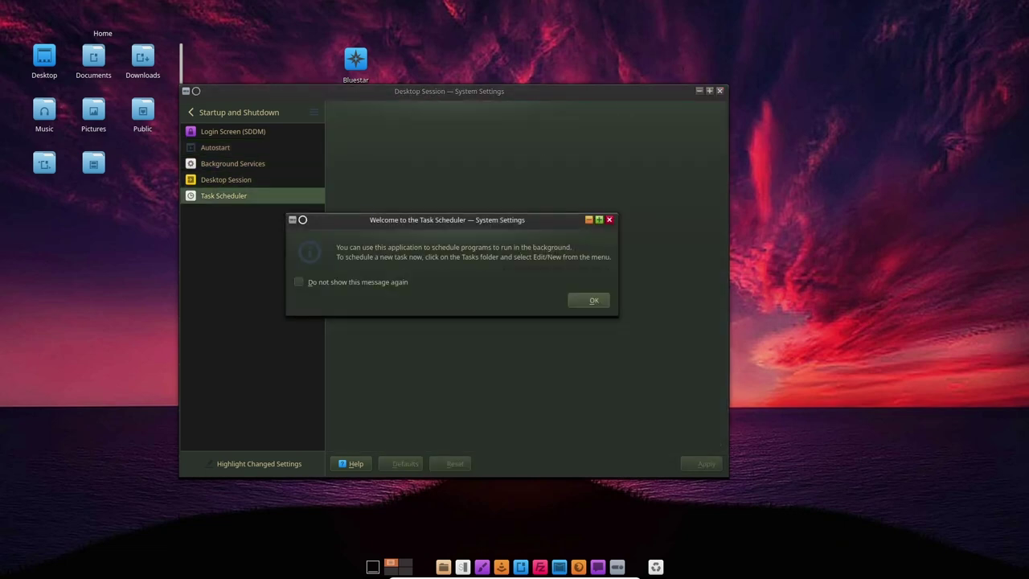
click(589, 301)
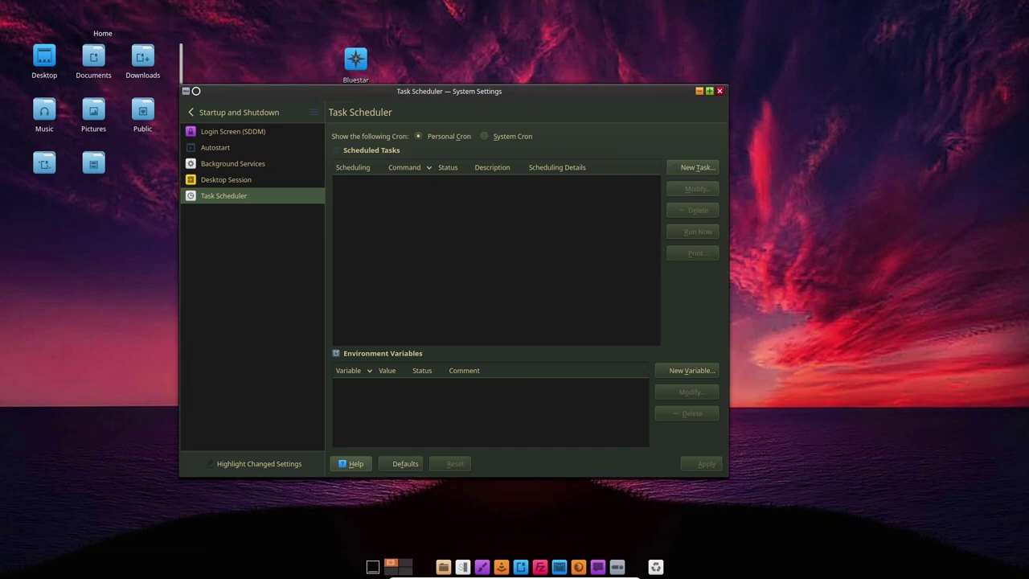
click(191, 112)
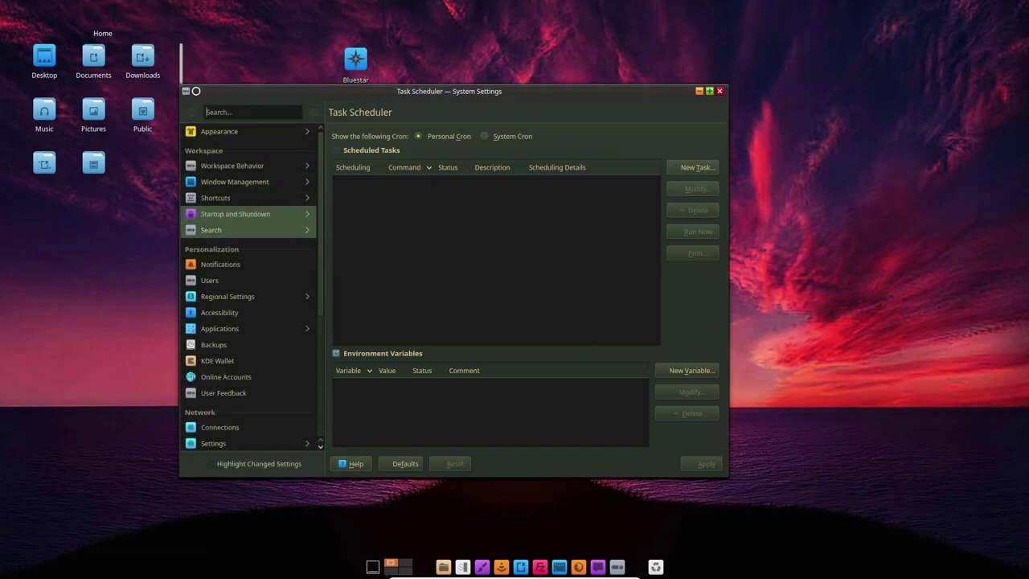
Review the Plasma Search and File Search pages, and return to the main settings list.
click(210, 229)
click(222, 147)
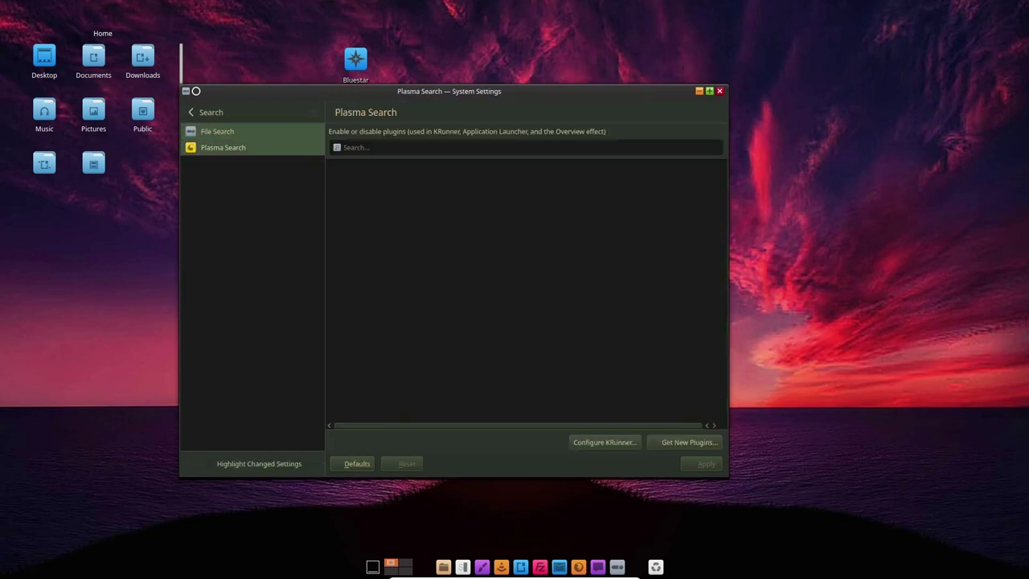
click(217, 131)
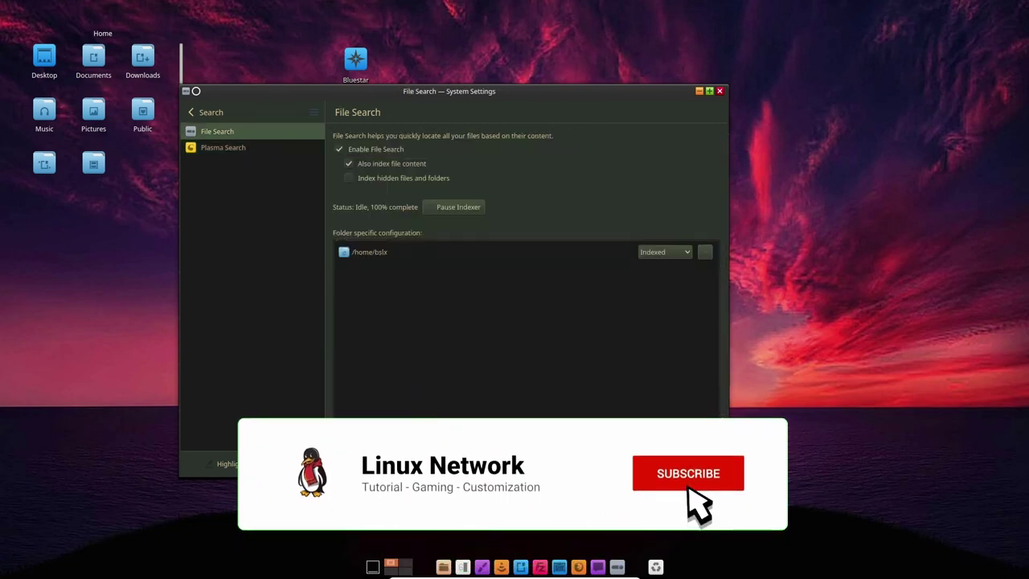
click(191, 112)
Review the Notifications and Users pages, plus Spell Check and Date & Time under Regional Settings.
click(220, 263)
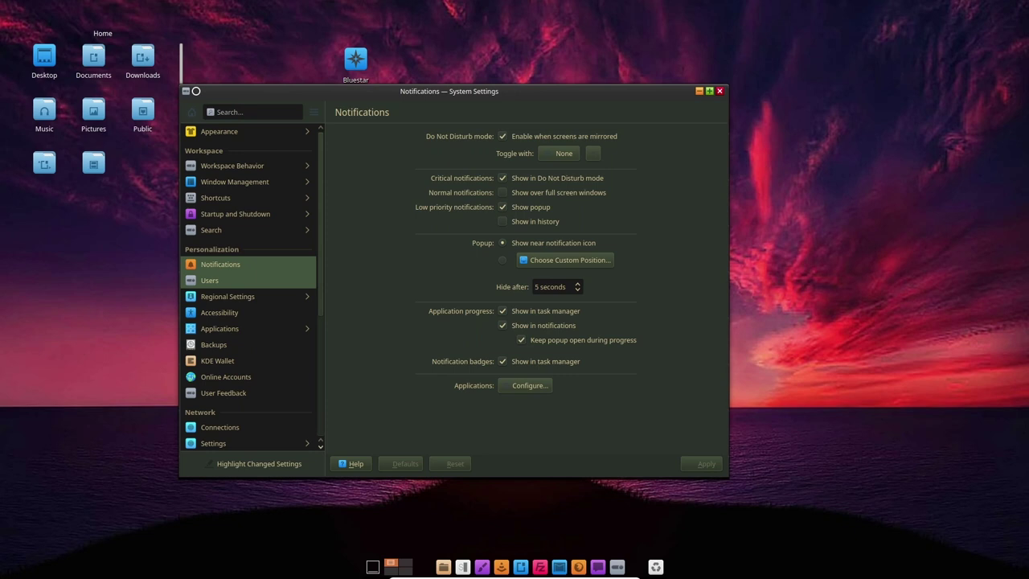
click(210, 281)
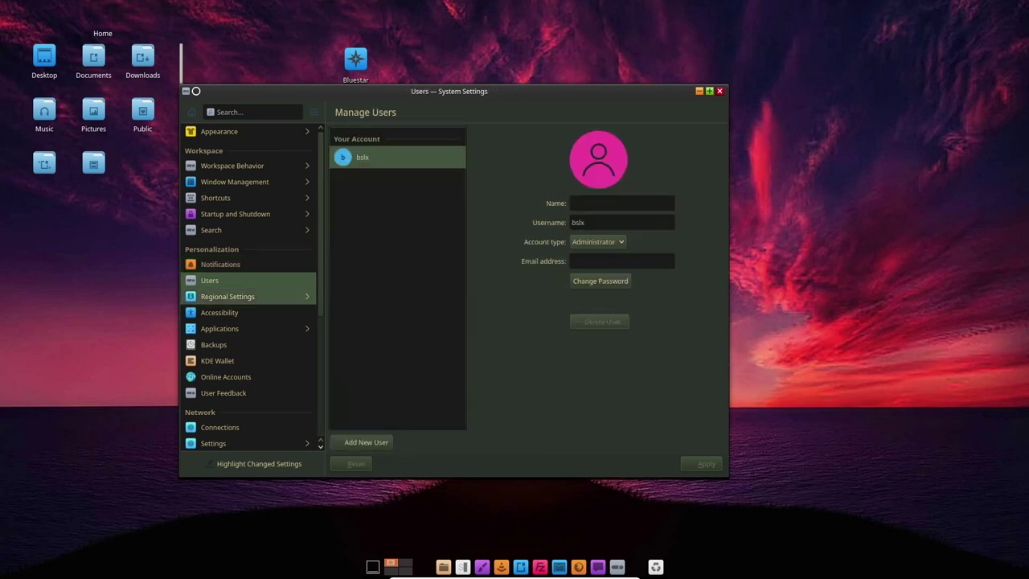
click(228, 296)
click(218, 147)
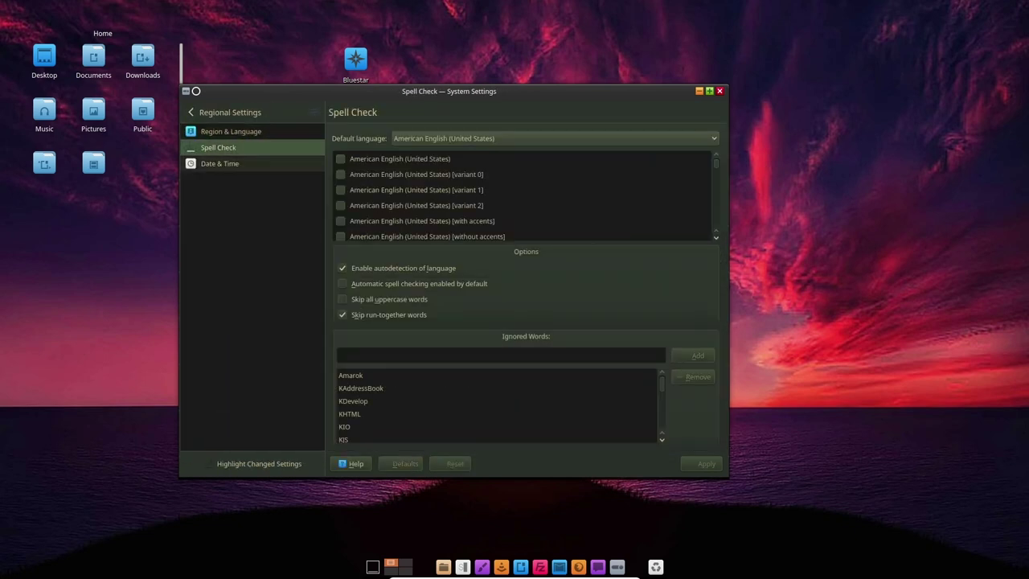
click(220, 164)
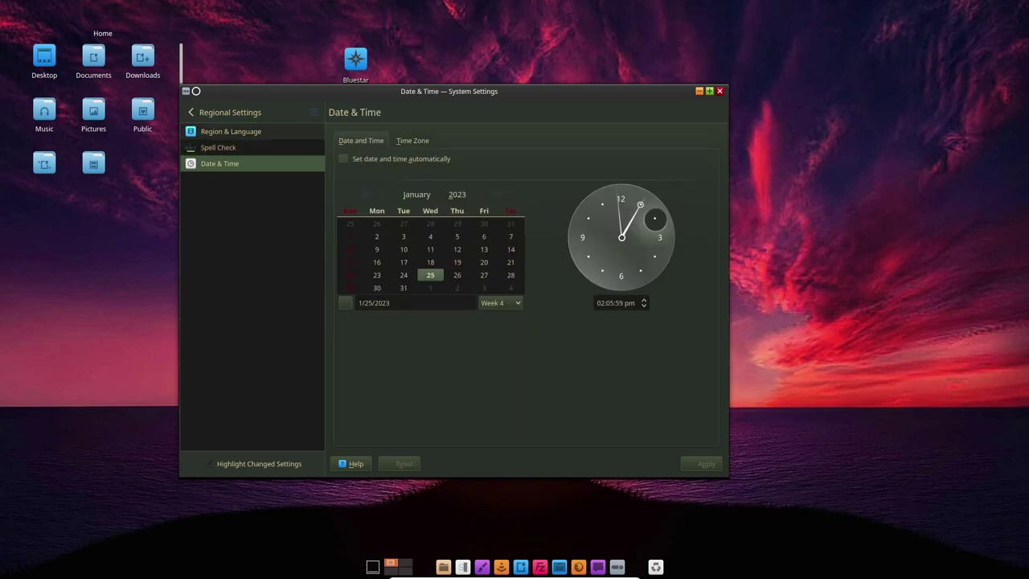
click(190, 112)
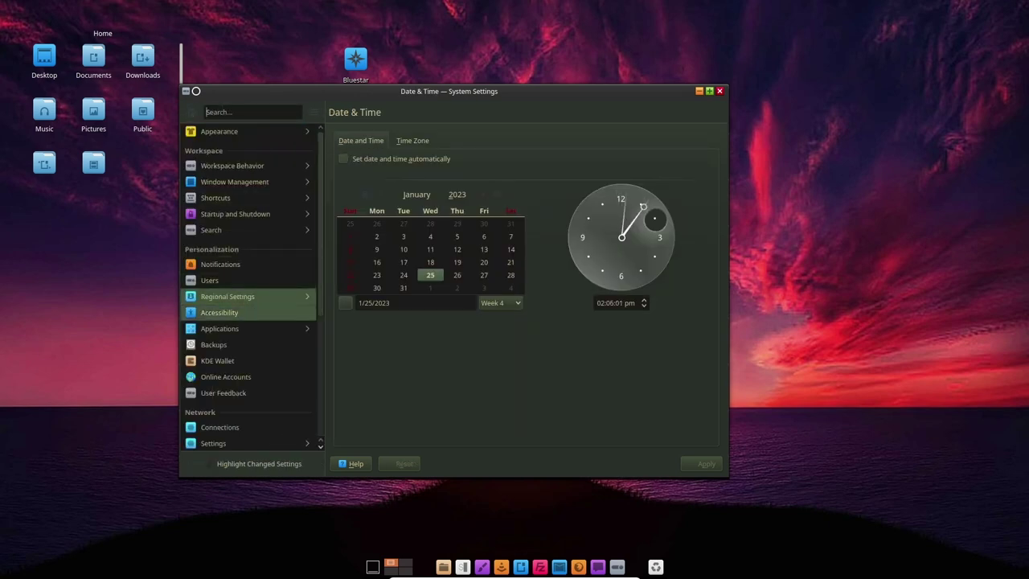
Review the Accessibility page and the File Associations and Locations pages under Applications.
click(220, 312)
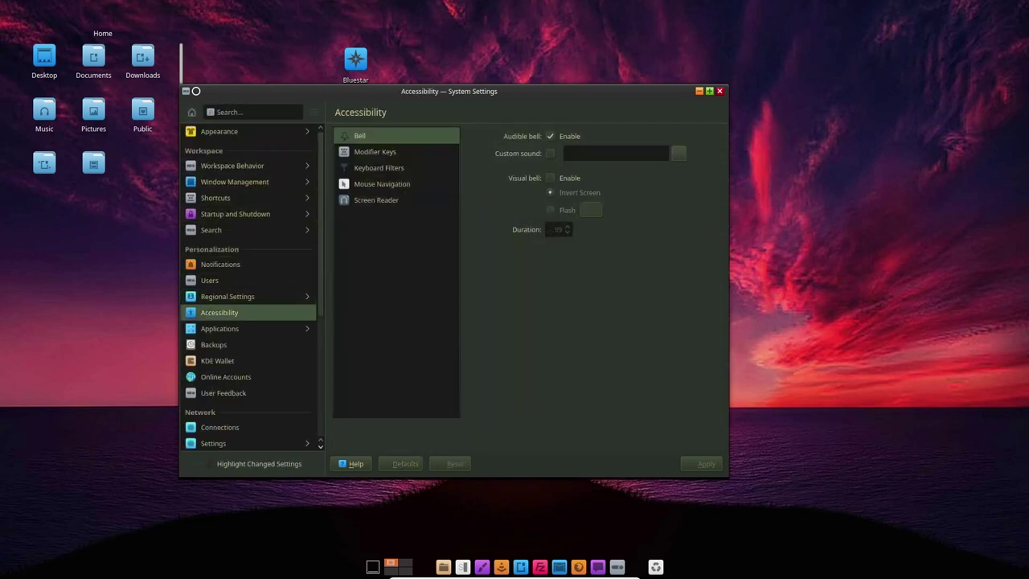
click(219, 328)
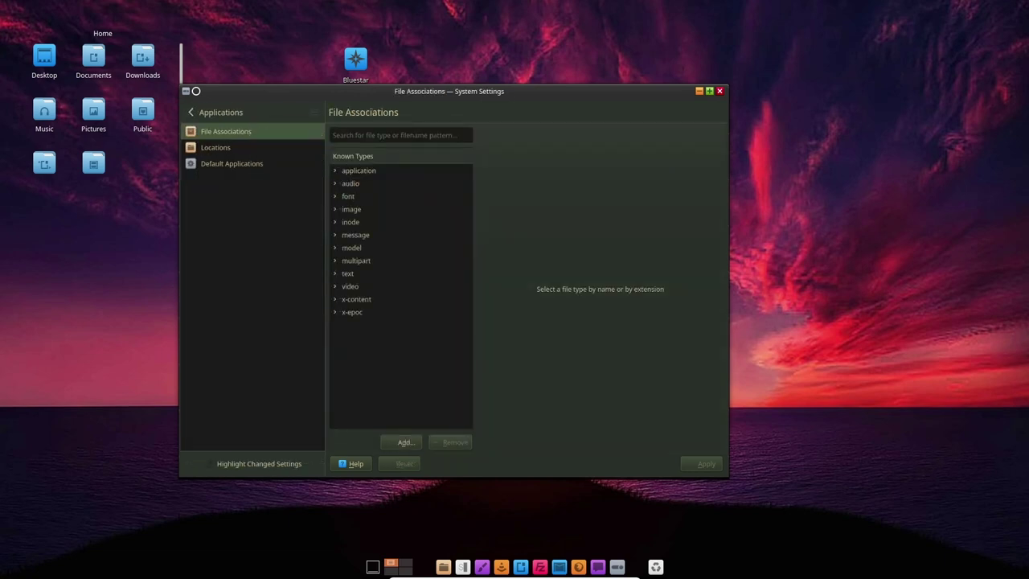
click(215, 147)
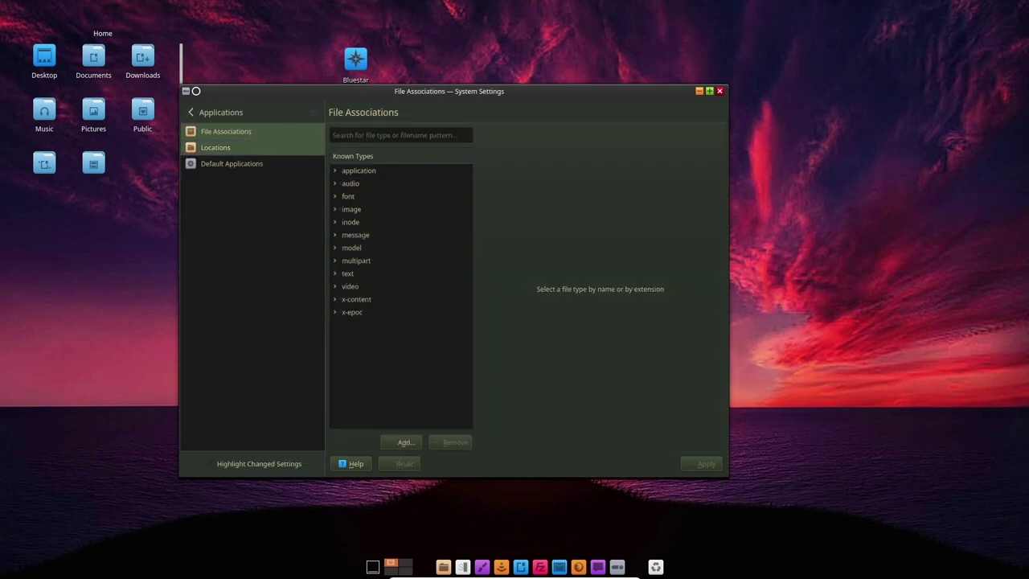
click(191, 112)
Review the remaining Personalization pages: Backups, KDE Wallet, Online Accounts and User Feedback.
scroll(251, 289, down, 4)
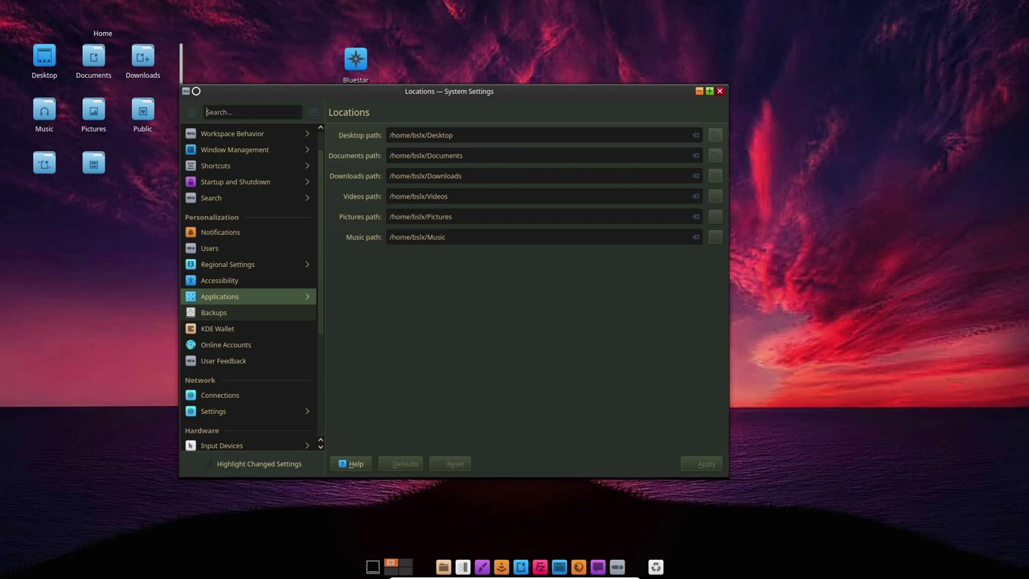
click(242, 216)
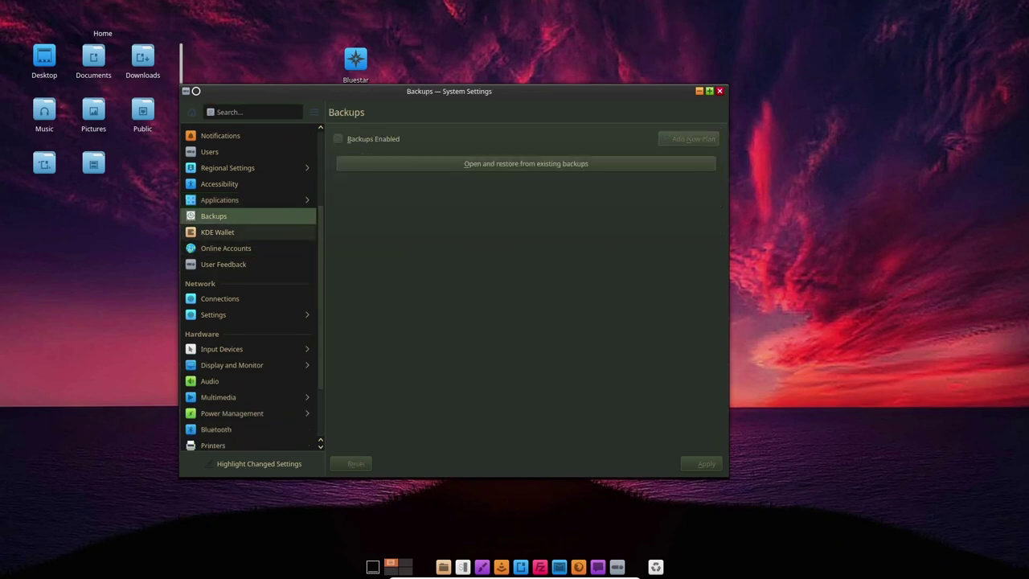
click(241, 232)
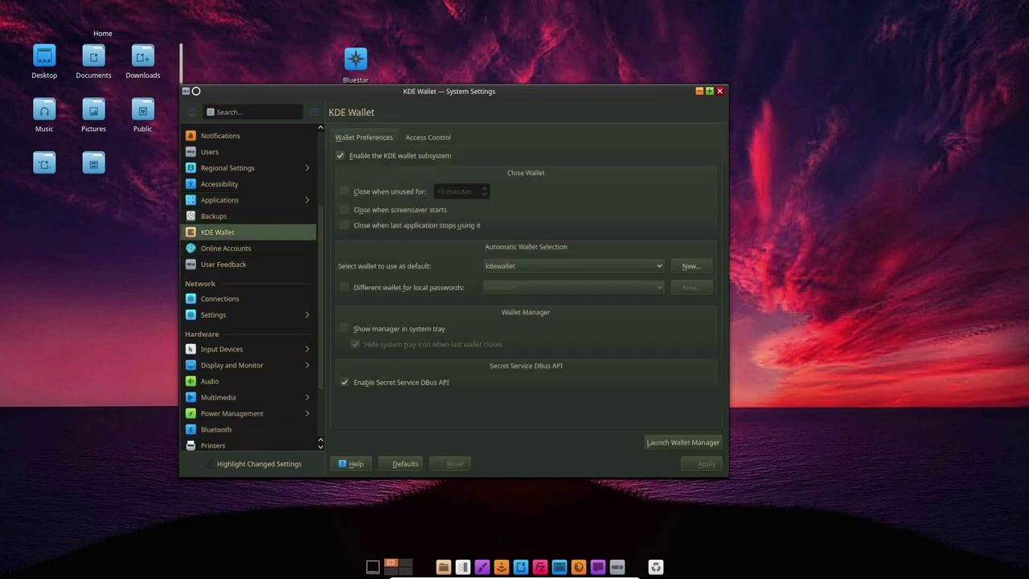
click(226, 247)
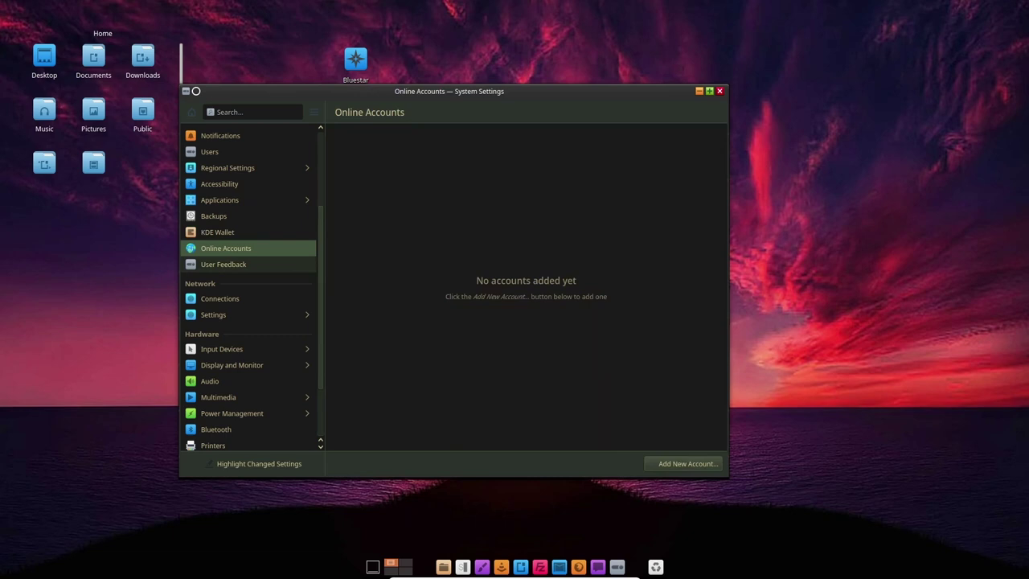
click(223, 263)
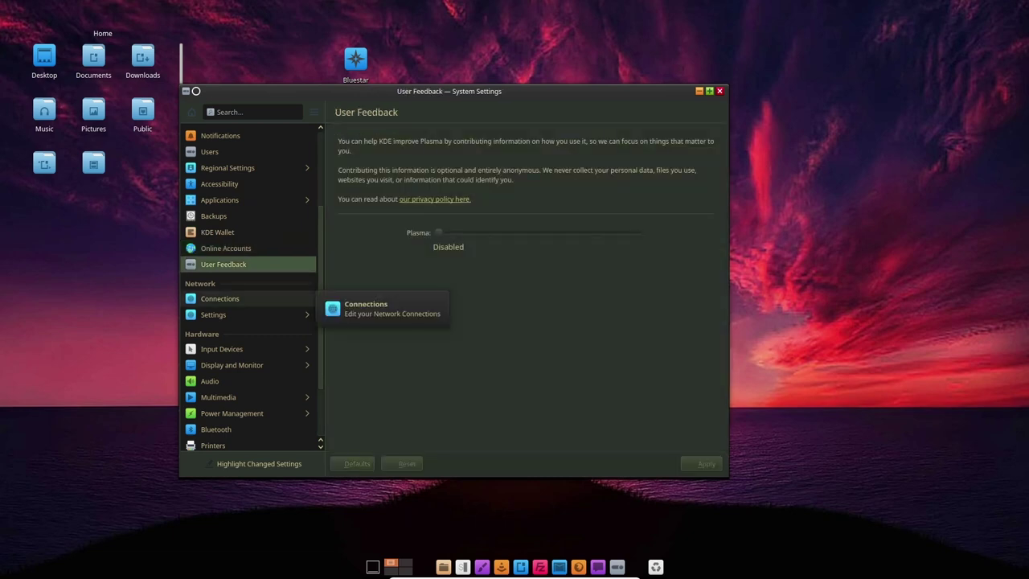
Review the Network pages: Connections, and the Proxy, SSL Preferences, Connection Preferences and Cookies pages under Settings.
click(233, 299)
click(233, 315)
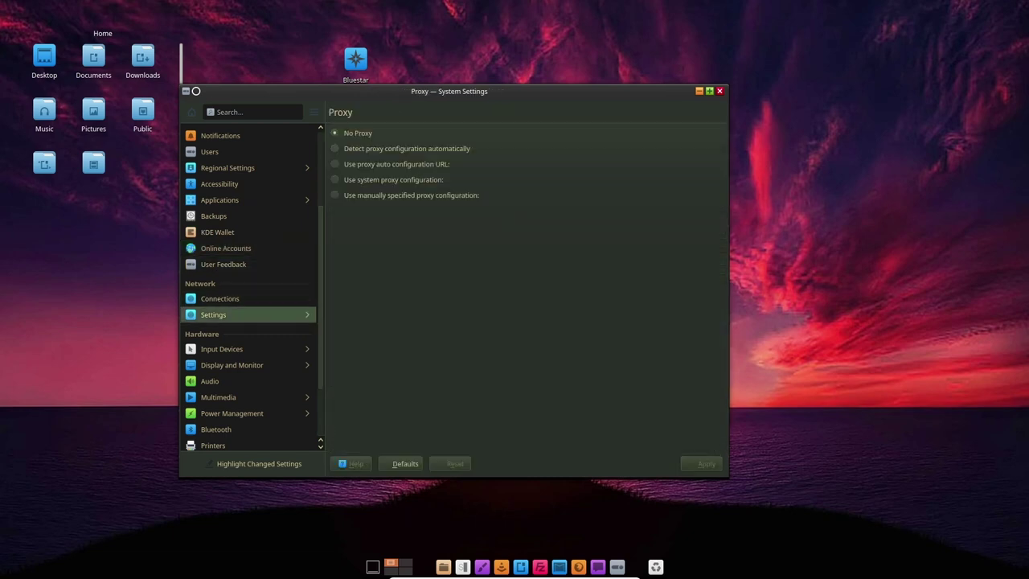
click(225, 163)
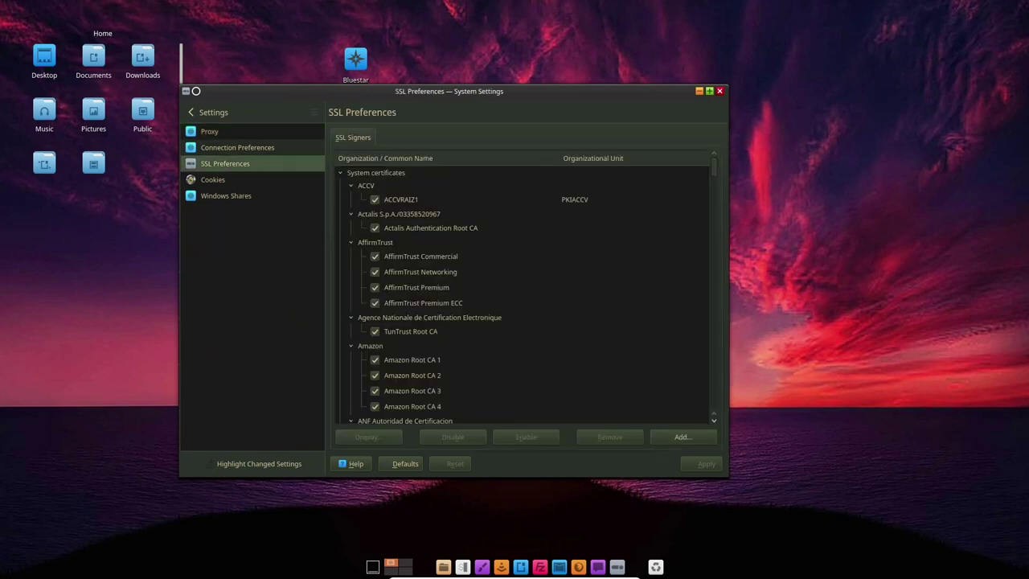
click(234, 148)
click(213, 179)
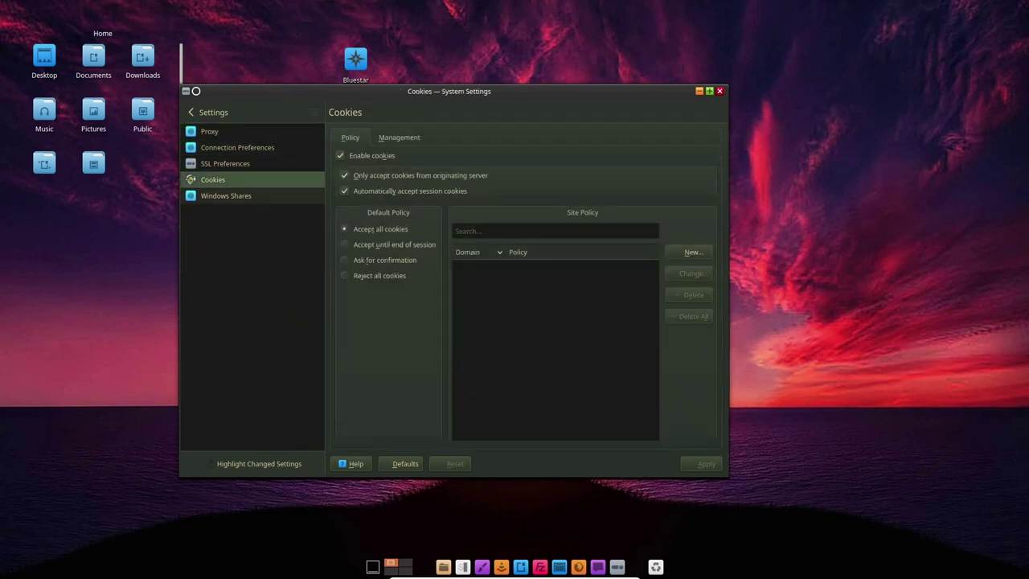
Review the Windows Shares page, plus the Keyboard, Mouse, Game Controller and Touchpad pages under Input Devices.
click(226, 196)
click(193, 112)
scroll(241, 309, down, 1)
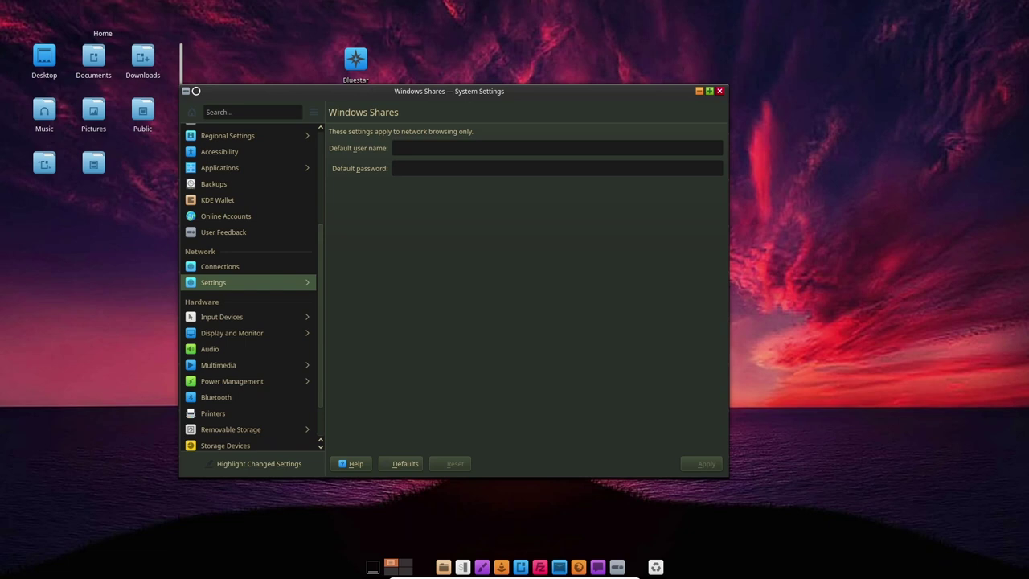
click(233, 316)
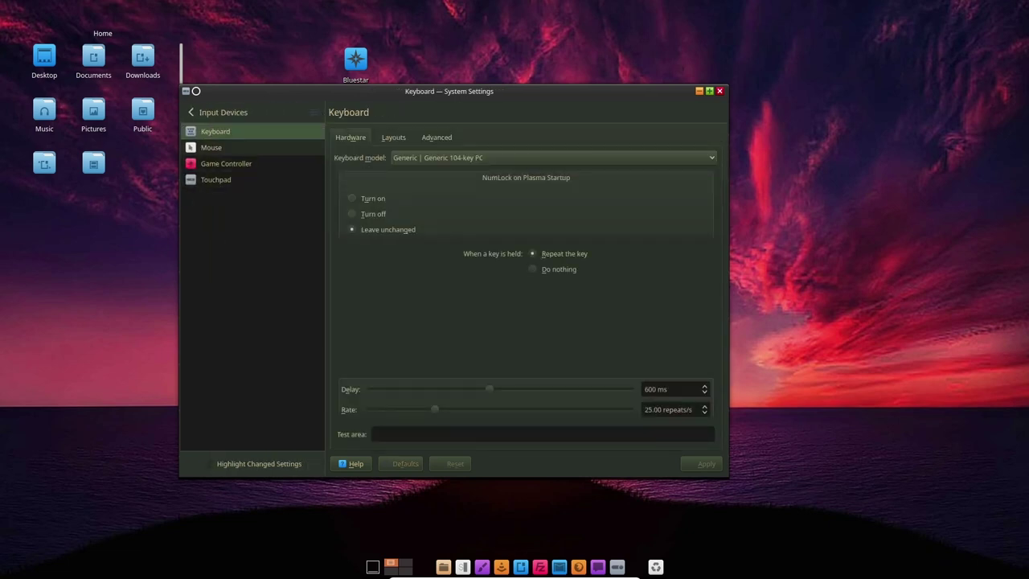
click(212, 147)
click(226, 163)
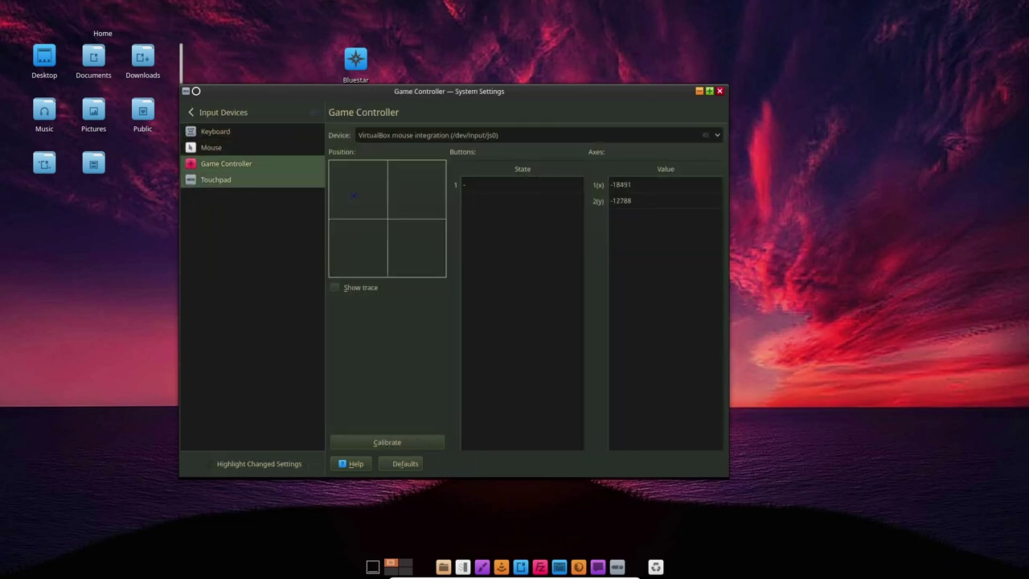
click(215, 180)
click(191, 111)
Review the Display Configuration, Compositor, Gamma and Night Color pages under Display and Monitor.
scroll(249, 321, down, 1)
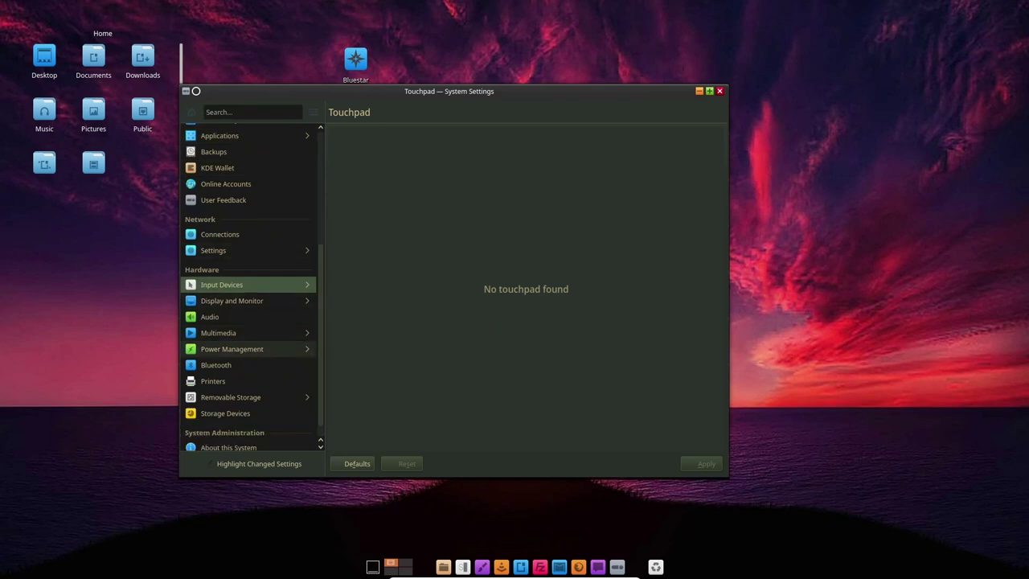
click(232, 300)
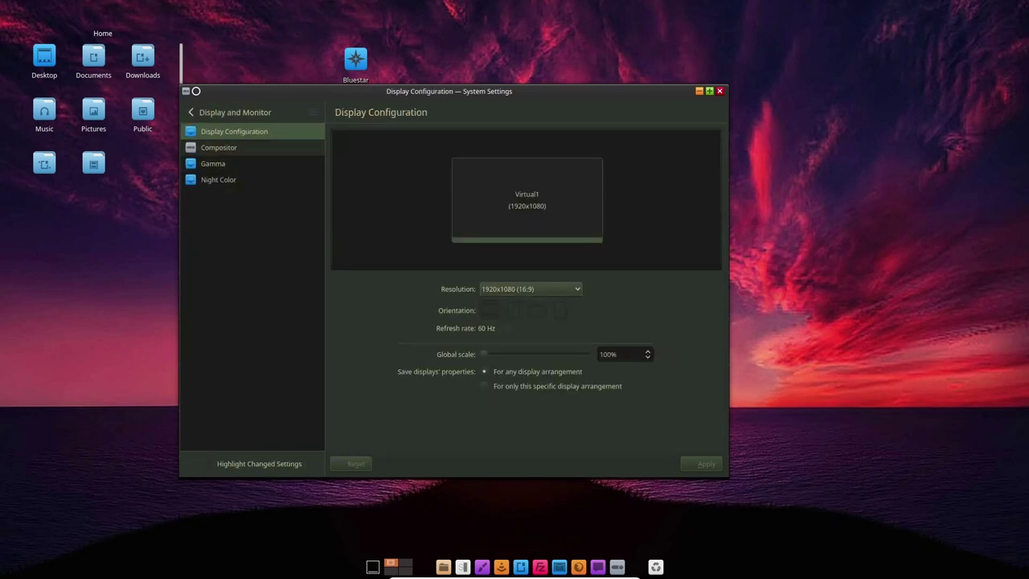
click(219, 148)
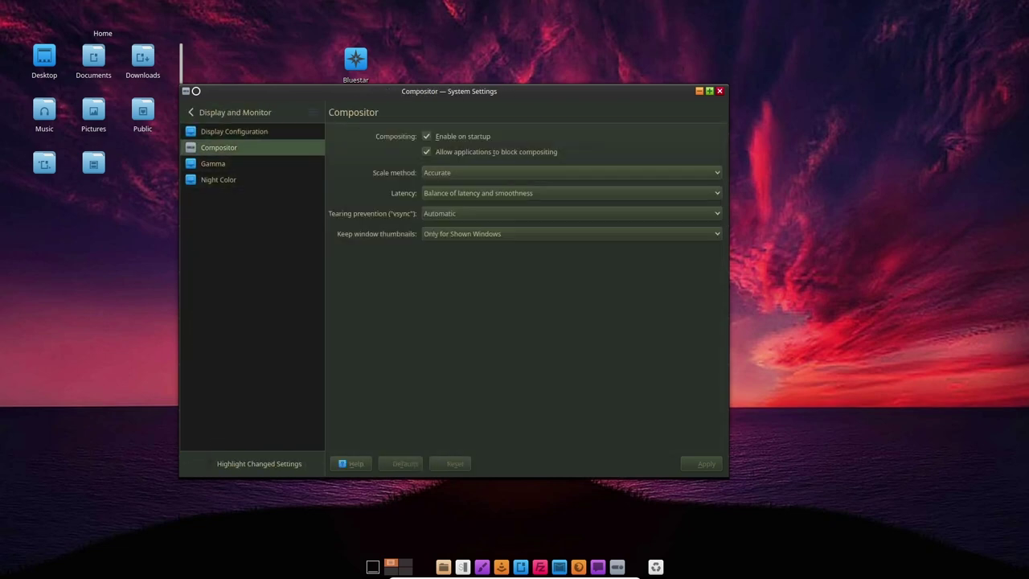
click(213, 164)
click(219, 180)
click(218, 180)
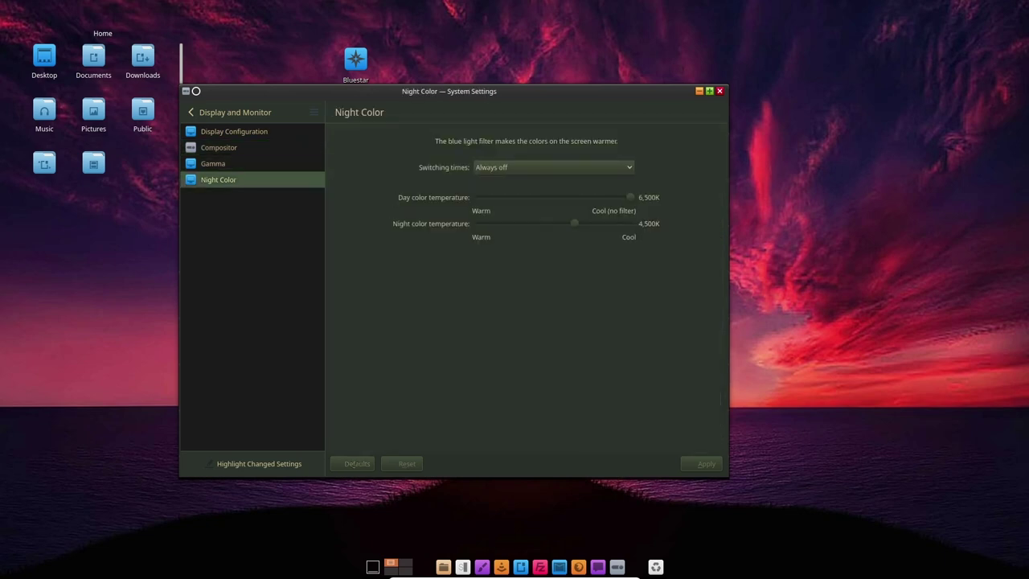
click(191, 113)
Review the Audio page and the Audio CDs and CDDB Retrieval pages under Multimedia.
scroll(216, 285, down, 1)
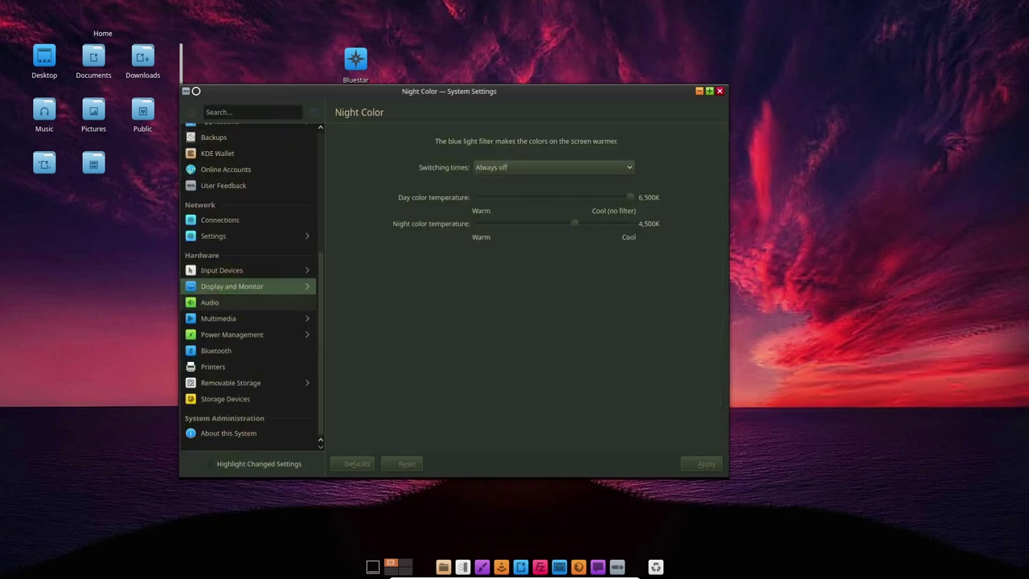
click(211, 302)
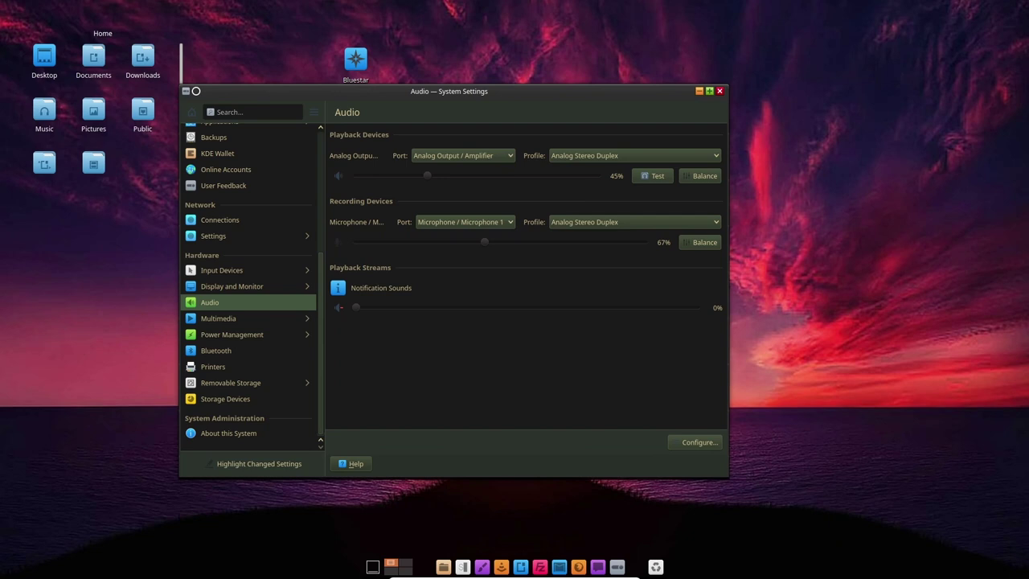
click(225, 319)
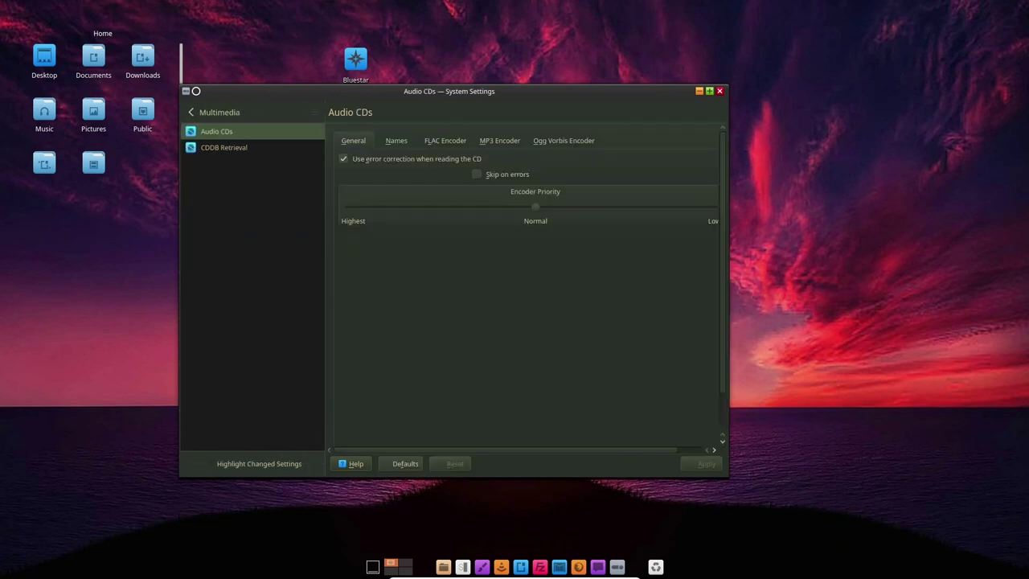
click(224, 148)
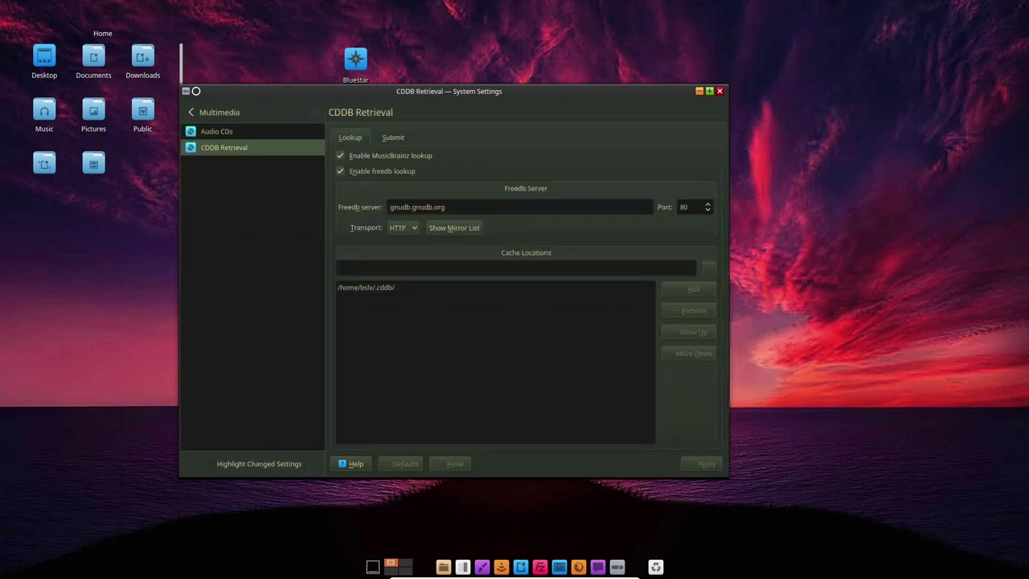
click(212, 112)
Review the Energy Saving, Activity Power Settings and Advanced Power Settings pages under Power Management.
click(232, 335)
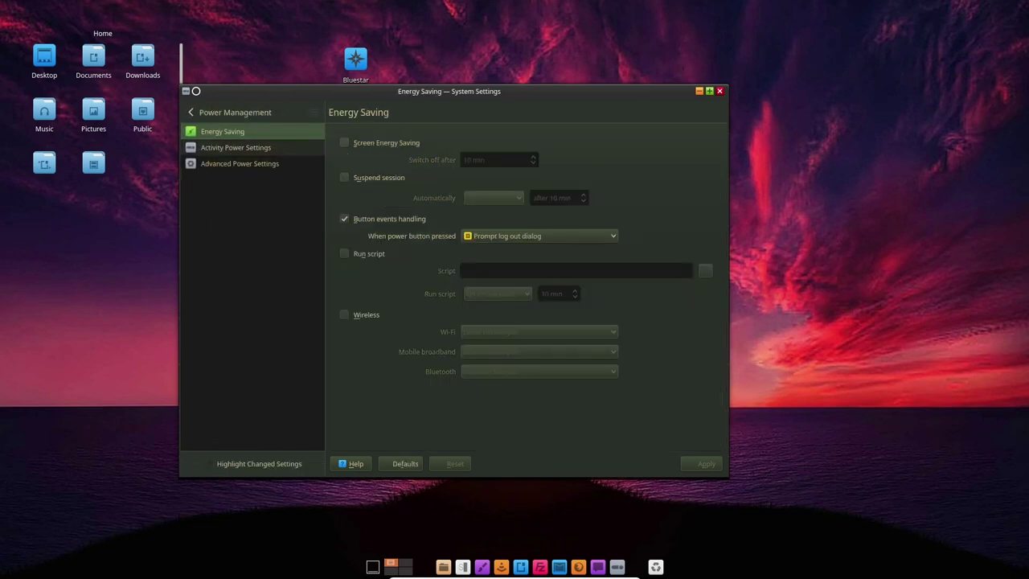
click(236, 147)
click(239, 164)
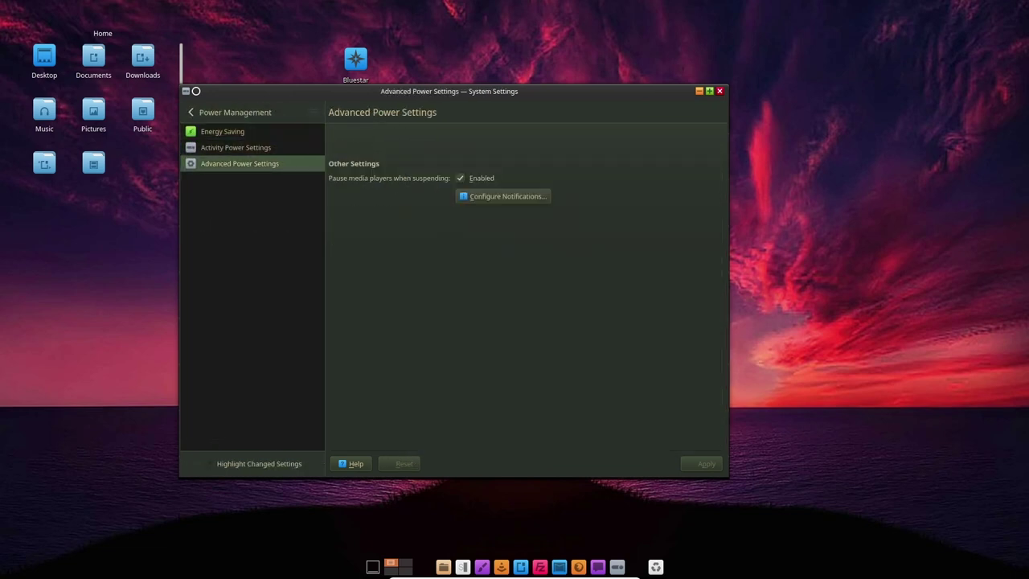
click(212, 113)
Review the Bluetooth, Printers, Device Actions, Storage Devices and Quick Settings pages, and close System Settings.
click(216, 351)
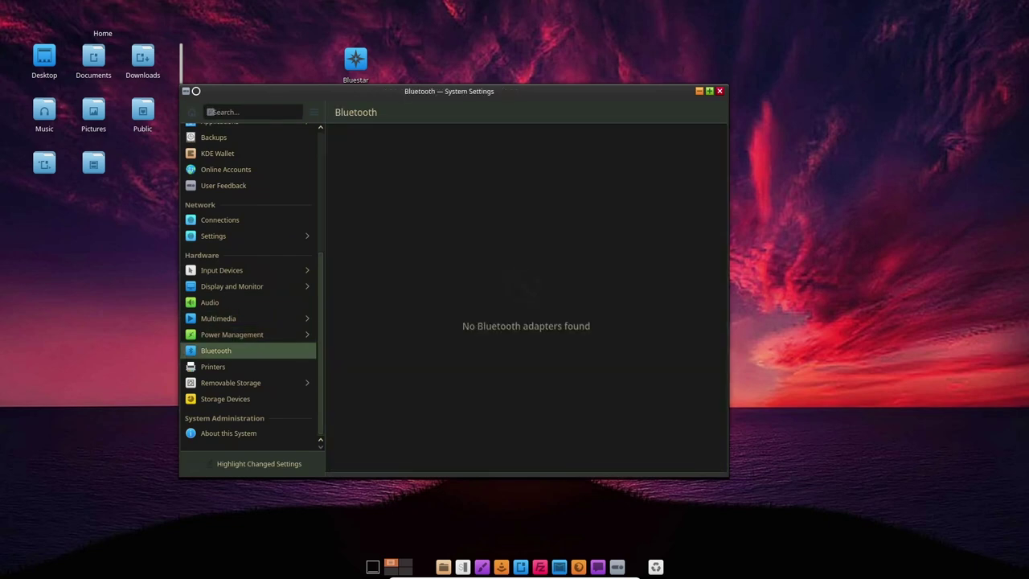
click(213, 366)
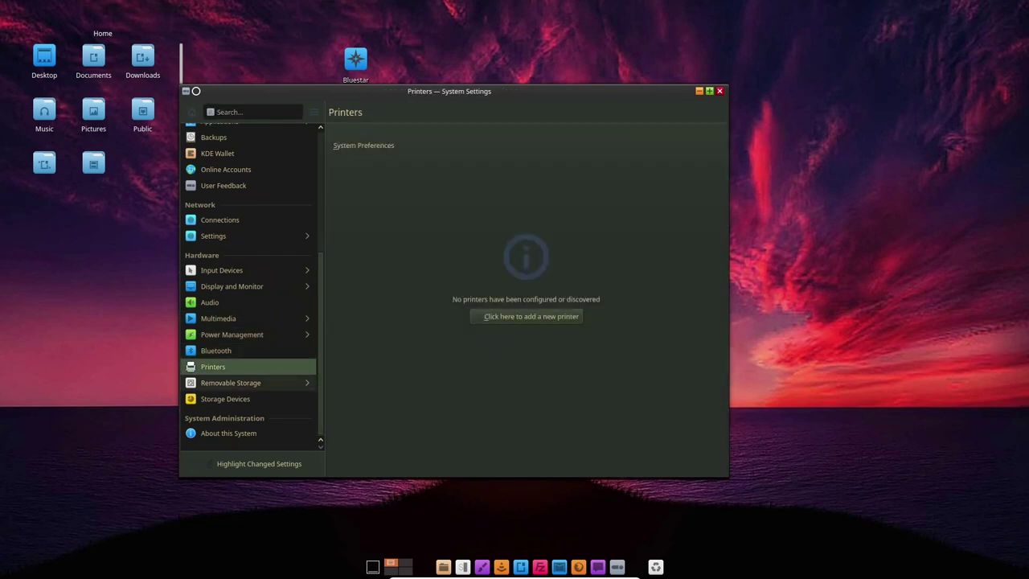
click(230, 383)
click(230, 382)
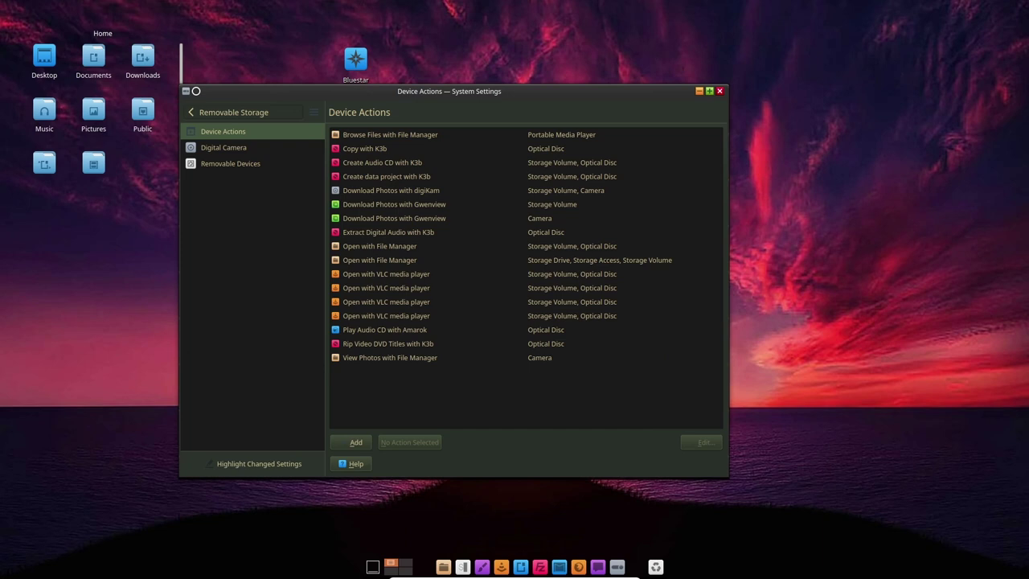
click(191, 112)
click(225, 398)
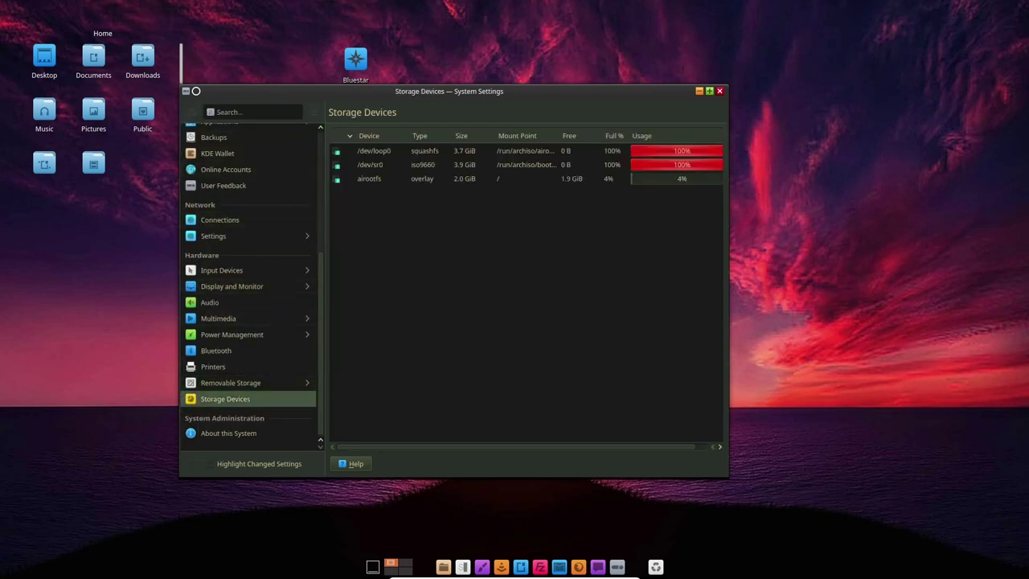
click(192, 113)
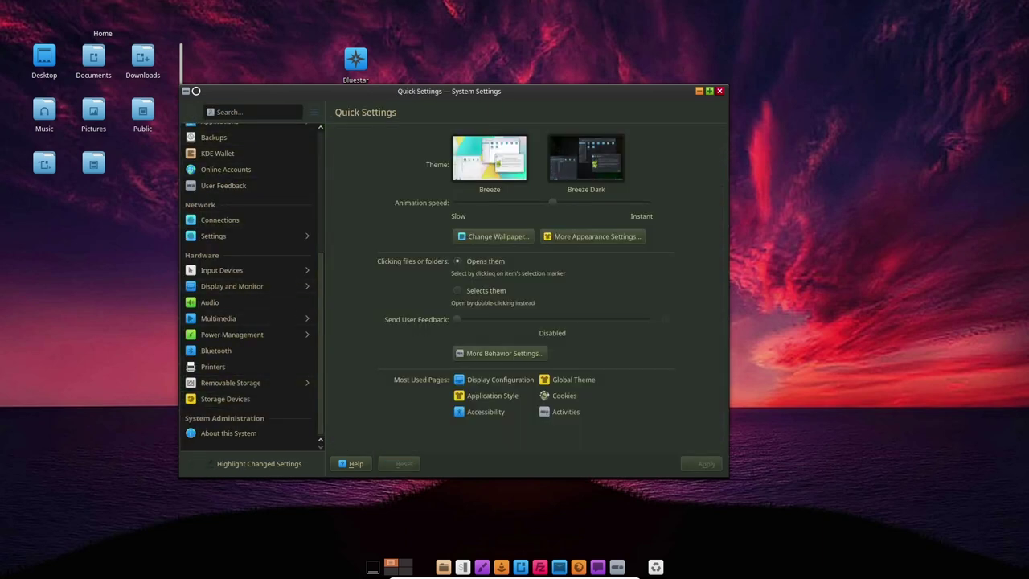
click(719, 91)
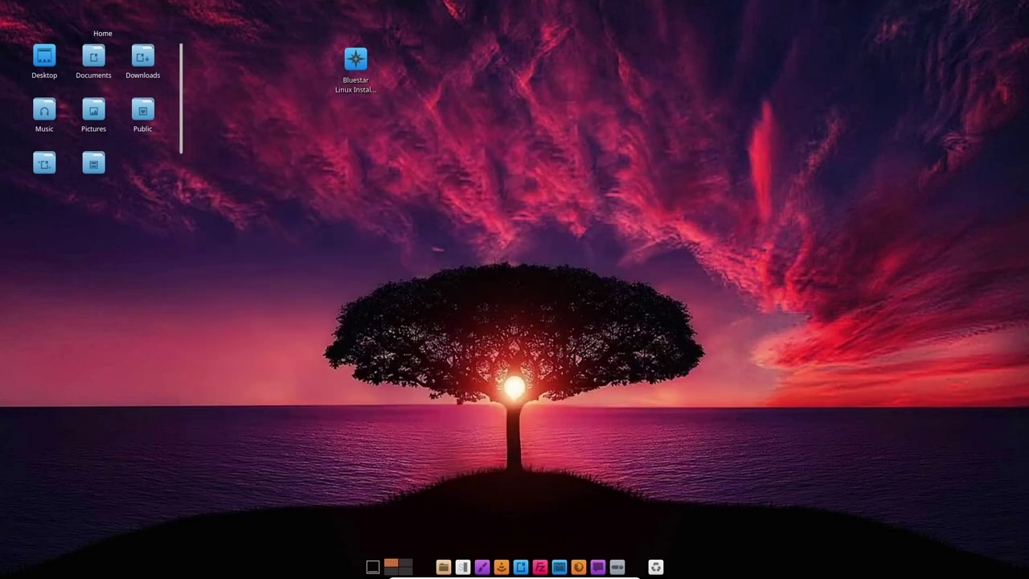
Open the application launcher and look through the programs in the Development category.
key(super)
mouse_move(462, 25)
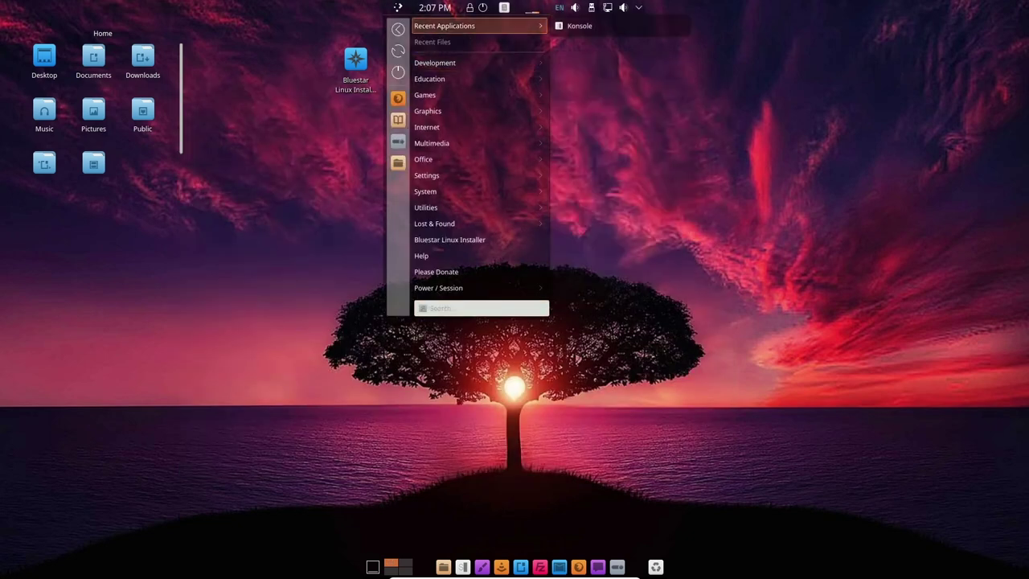
key(Down)
key(Right)
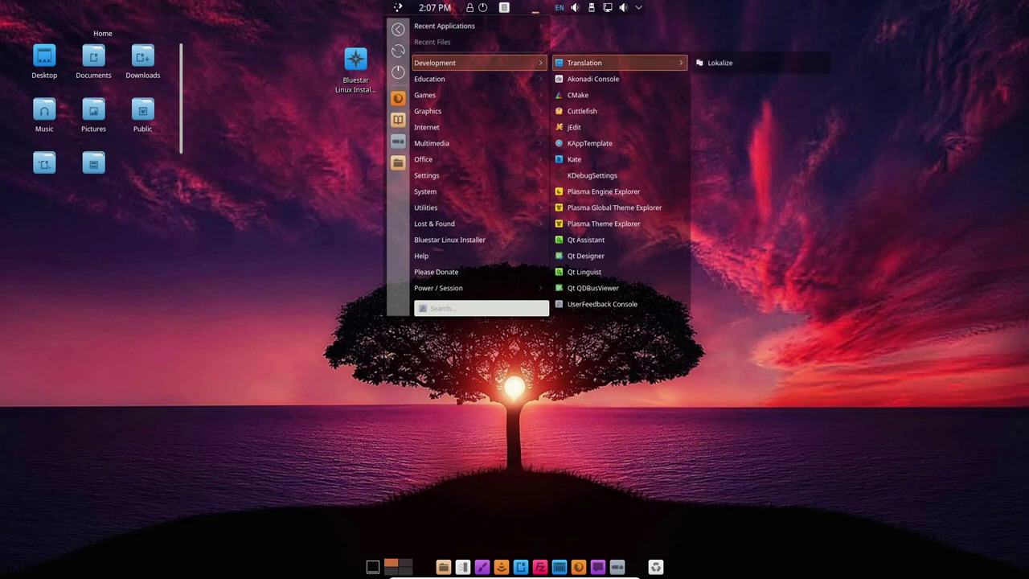
key(Down)
key(Down)
key(Down)
key(Down)
key(Down)
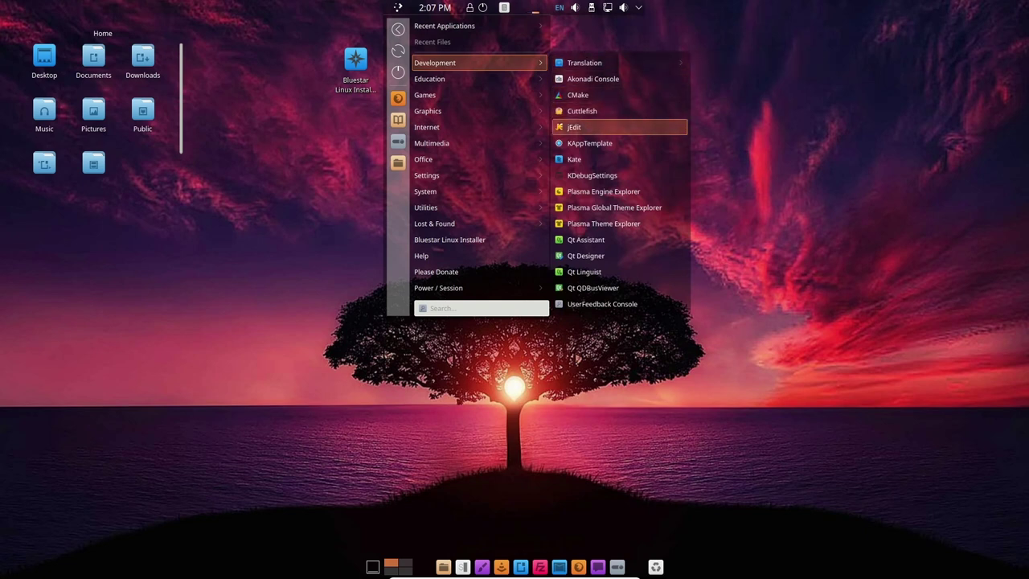
key(Down)
key(Down)
key(Down)
key(Down)
key(Down)
key(Down)
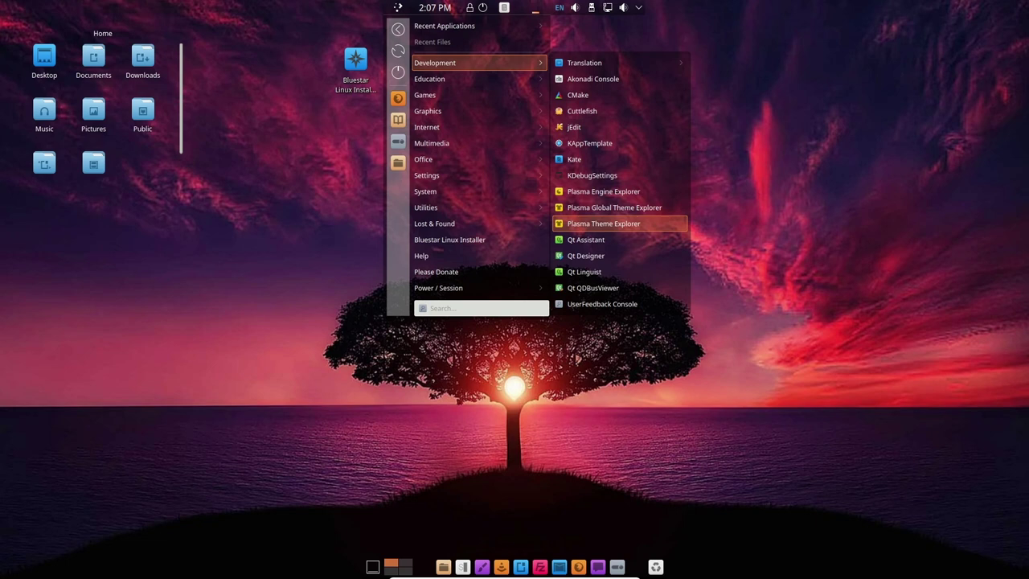
key(Down)
key(Down)
key(Down)
key(Down)
key(Up)
key(Up)
key(Up)
key(Up)
key(Up)
key(Up)
key(Up)
key(Up)
key(Up)
key(Up)
key(Up)
key(Up)
key(Up)
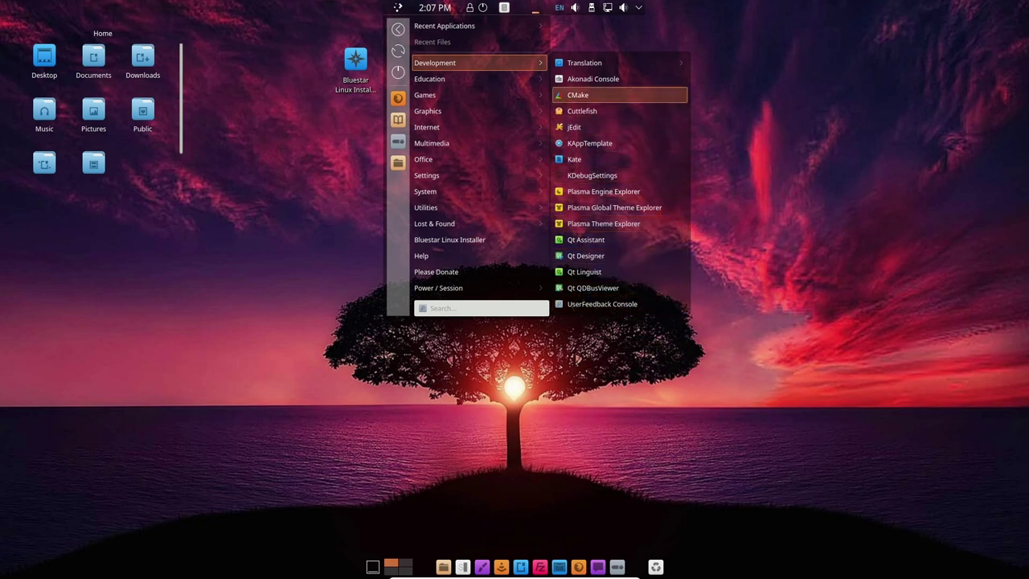
Look through the Education category's Mathematics and Science groups and the Games category's Card Games group.
key(Left)
key(Down)
key(Right)
key(Down)
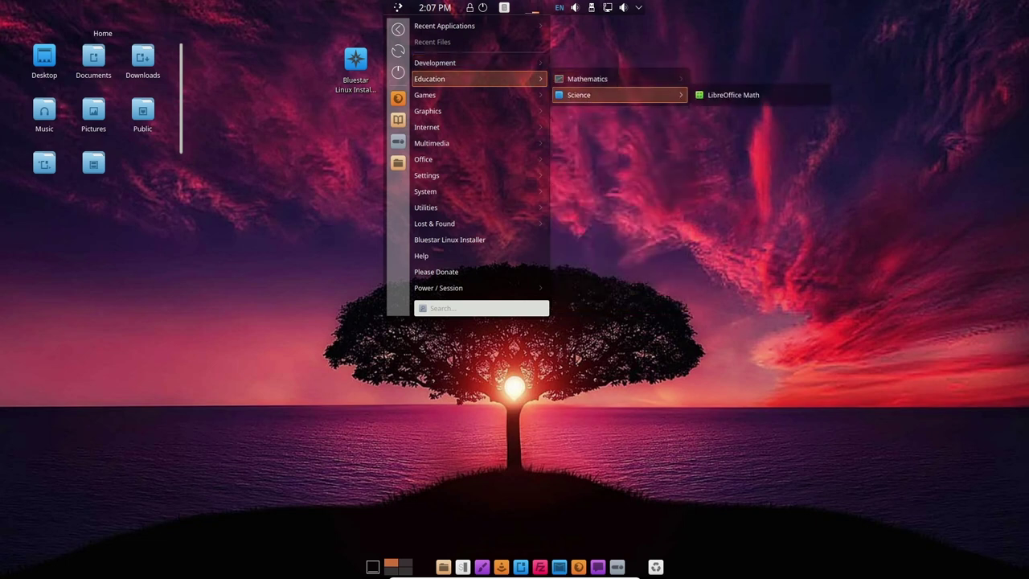
key(Left)
key(Down)
key(Right)
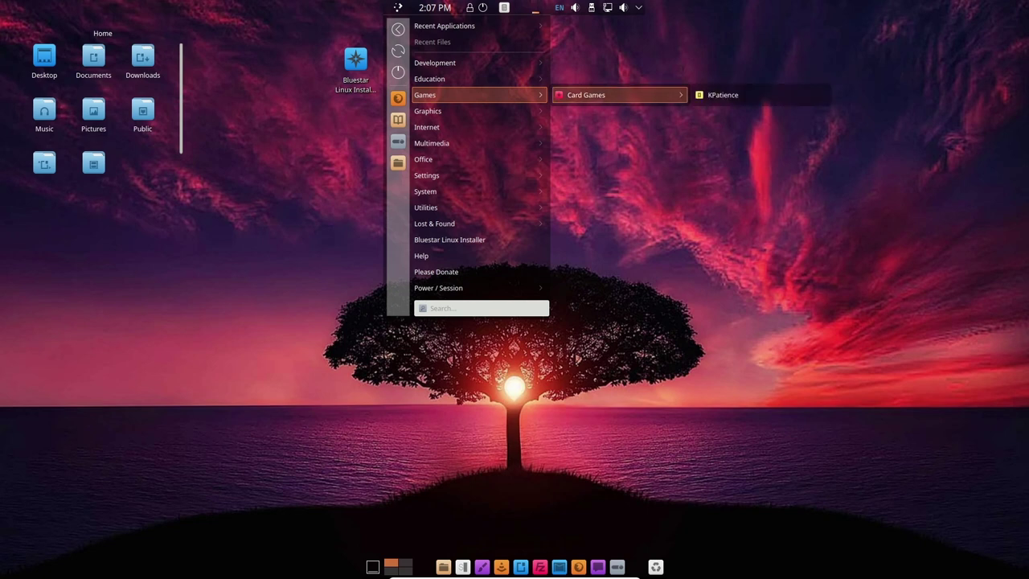
Look through the programs in the Graphics category, including its More Applications group.
key(Left)
key(Down)
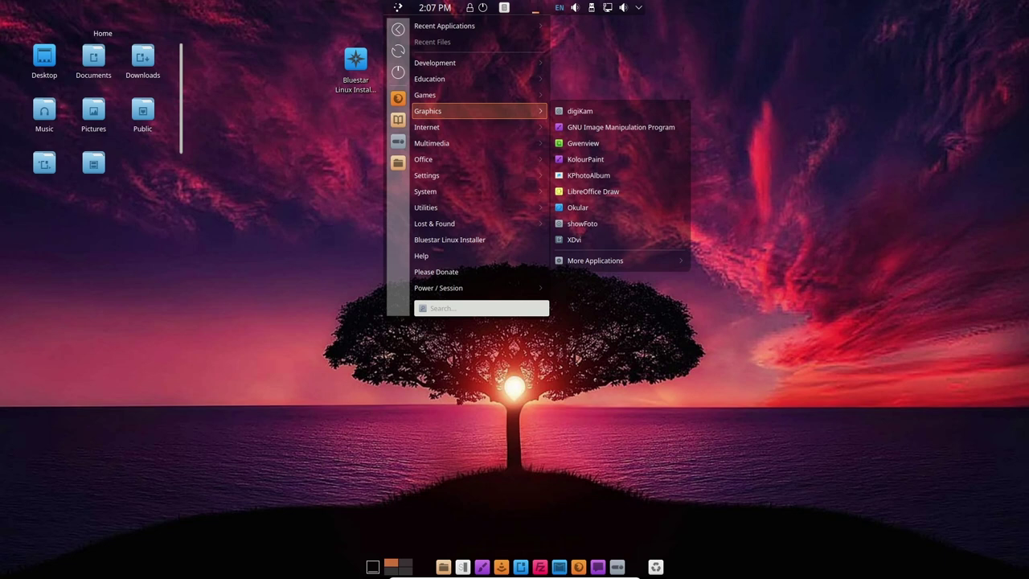
key(Right)
key(Down)
key(Down)
key(Down)
key(Down)
key(Down)
key(Down)
key(Down)
key(Down)
key(Down)
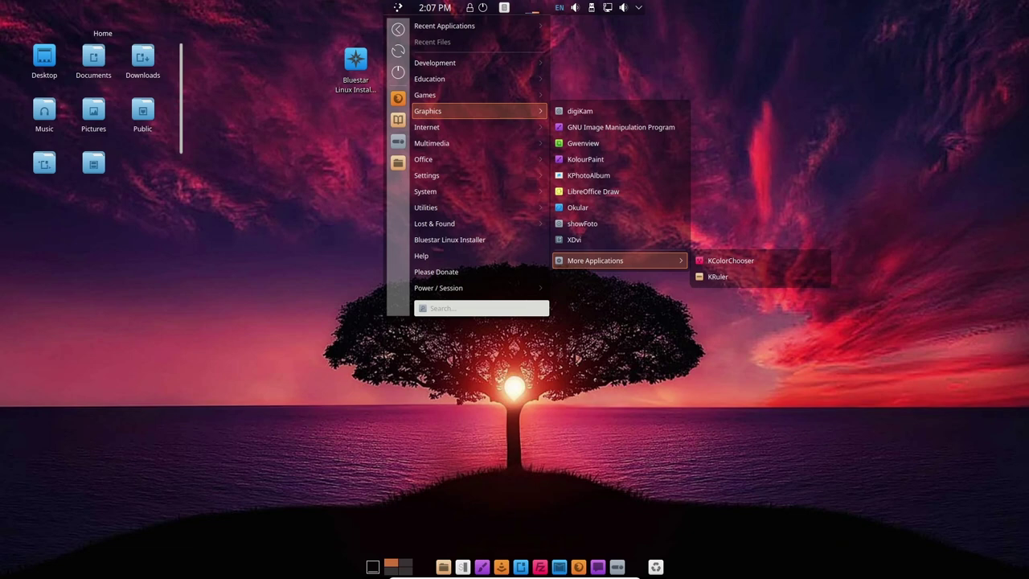
key(Left)
key(Left)
Look through the programs in the Internet category, from Avahi SSH Server Browser to wpa_gui.
key(Down)
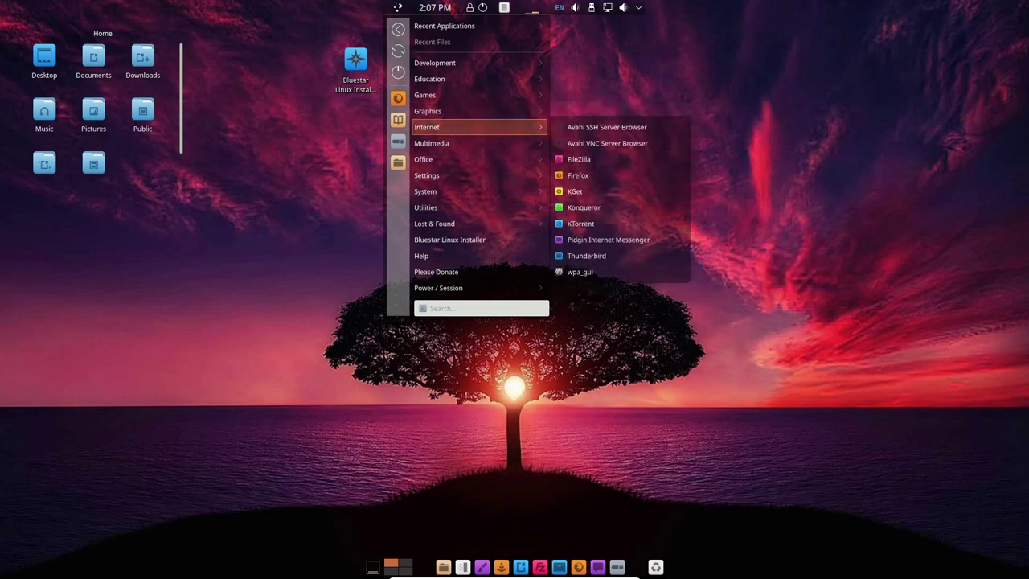
key(Right)
key(Down)
key(Down)
key(Down)
key(Down)
key(Down)
key(Down)
key(Down)
key(Down)
key(Down)
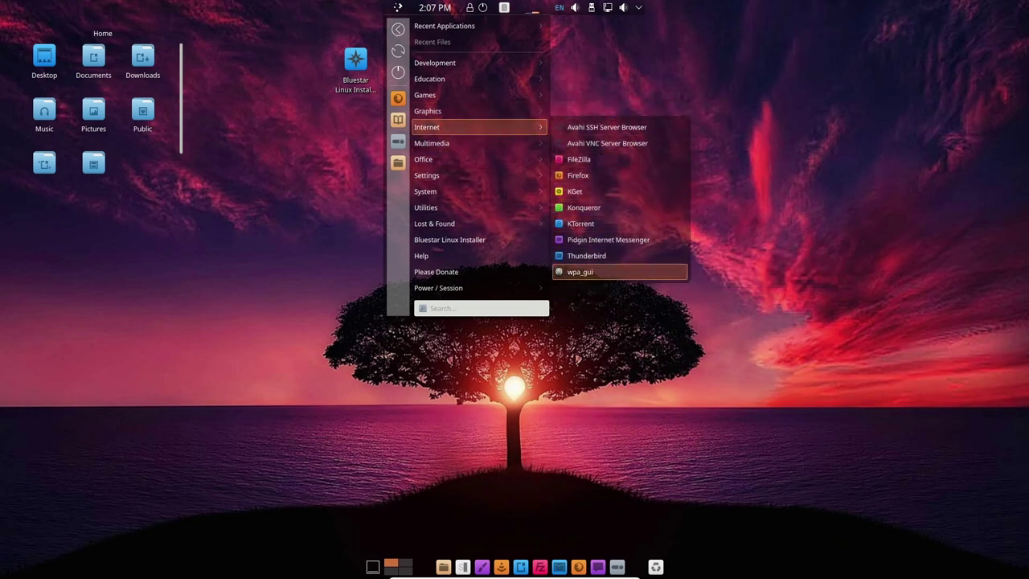
key(Up)
key(Up)
key(Up)
key(Up)
key(Up)
key(Up)
key(Up)
key(Up)
key(Up)
key(Left)
Look through the programs in the Multimedia category, from Amarok to VLC media player.
key(Down)
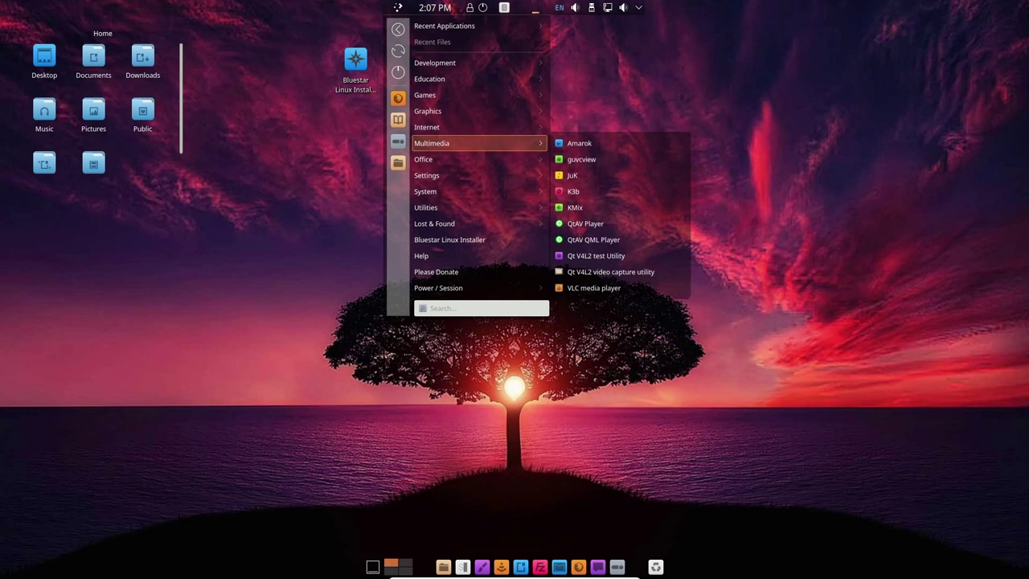
key(Right)
key(Down)
key(Down)
key(Down)
key(Down)
key(Down)
key(Down)
key(Down)
key(Down)
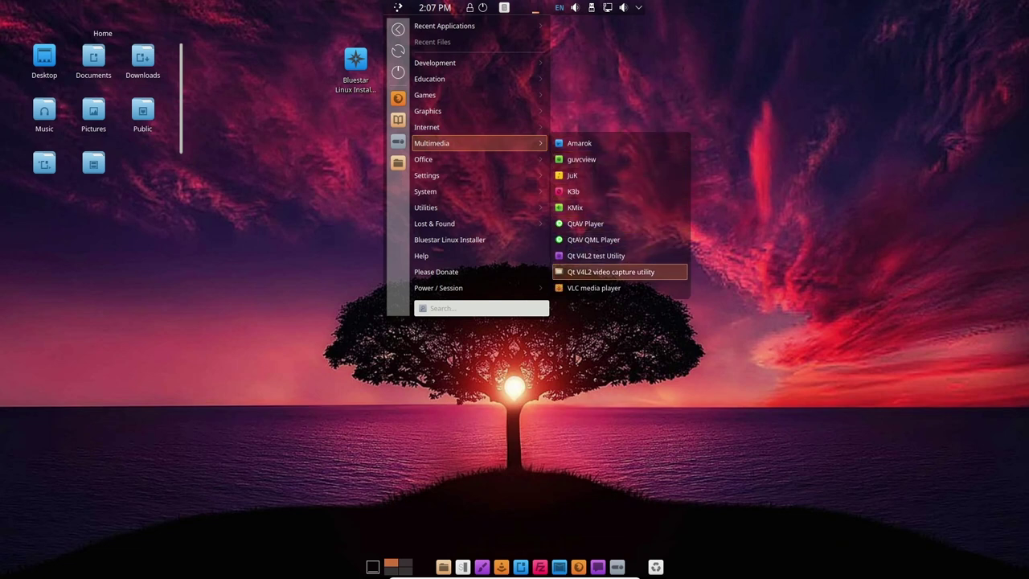
key(Down)
key(Up)
key(Up)
key(Left)
Look through the programs in the Office category, from Calibre to Okular.
key(Down)
key(Right)
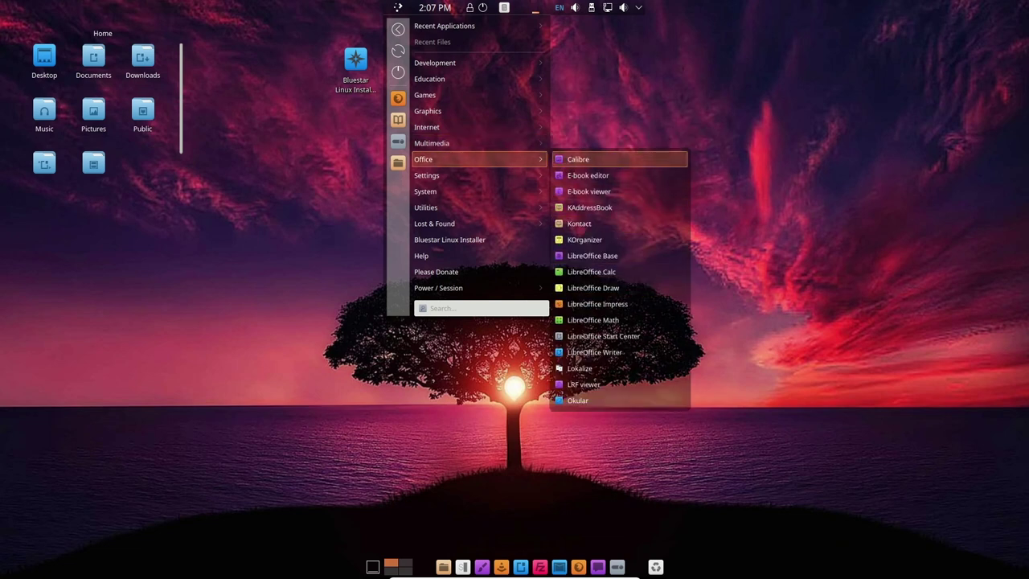
key(Down)
key(Down)
key(Down)
key(Down)
key(Down)
key(Down)
key(Down)
key(Down)
key(Down)
key(Down)
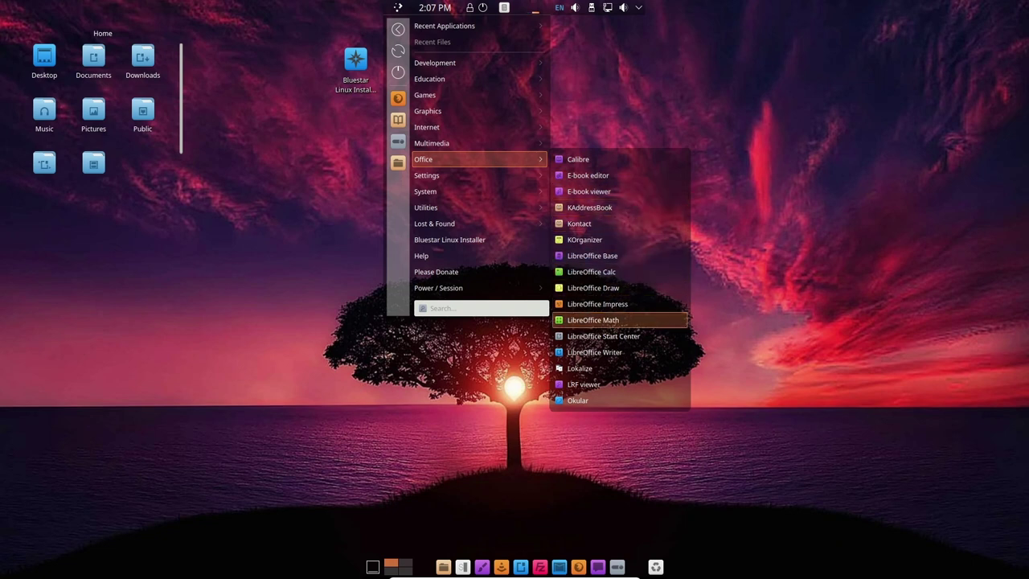
key(Down)
key(Down)
key(Down)
key(Down)
key(Down)
key(Up)
key(k)
key(Left)
Look through the programs in the Settings category, from Advanced Network Configuration to System Settings.
key(Down)
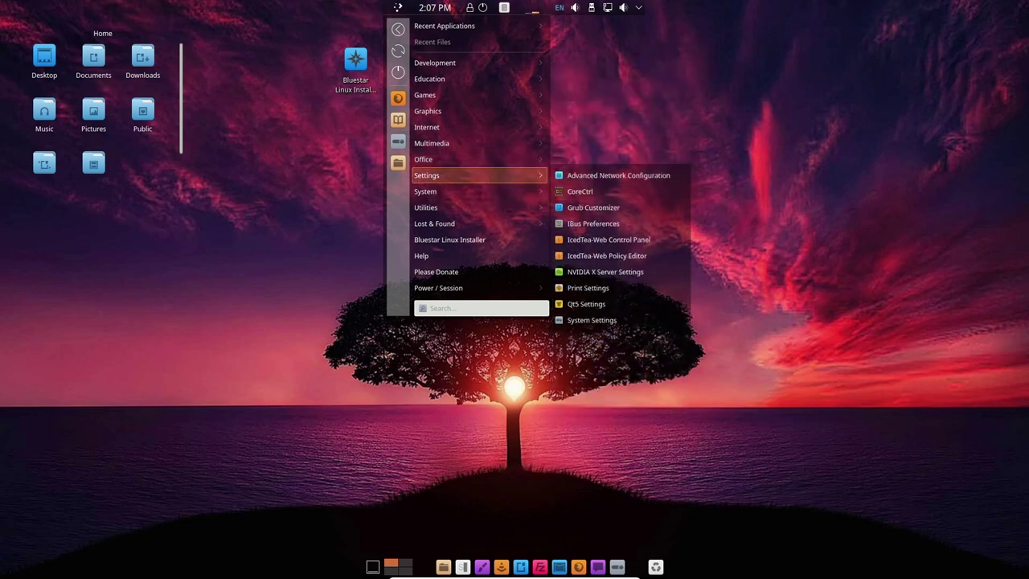
key(Right)
key(Down)
key(Down)
key(Down)
key(Down)
key(Down)
key(Down)
key(Down)
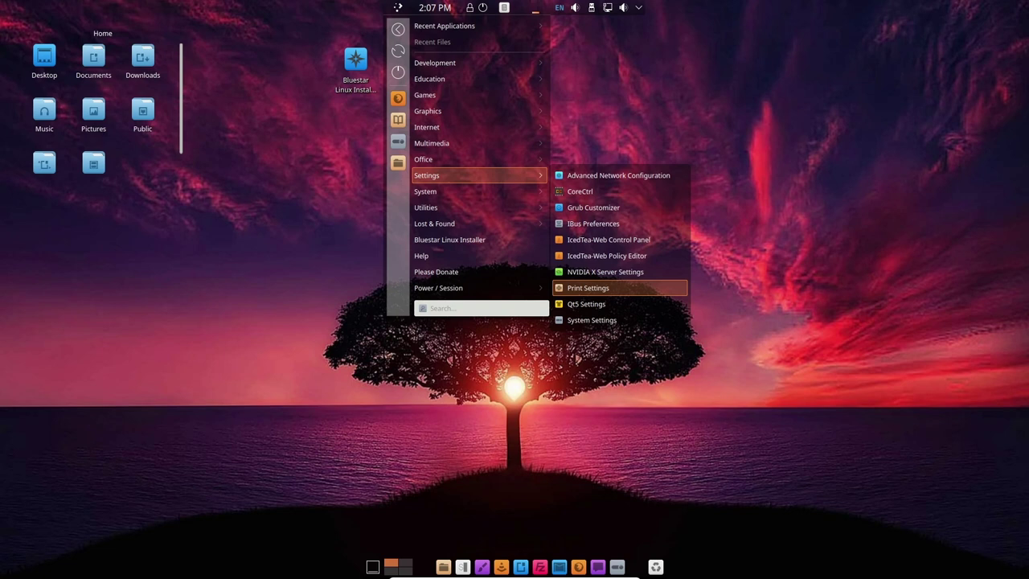
key(Down)
key(Down)
key(Up)
key(Up)
key(Up)
key(Up)
key(Up)
key(Up)
key(Up)
key(Up)
key(Left)
Look through the programs in the System category, from Avahi Zeroconf Browser to Yakuake.
key(Down)
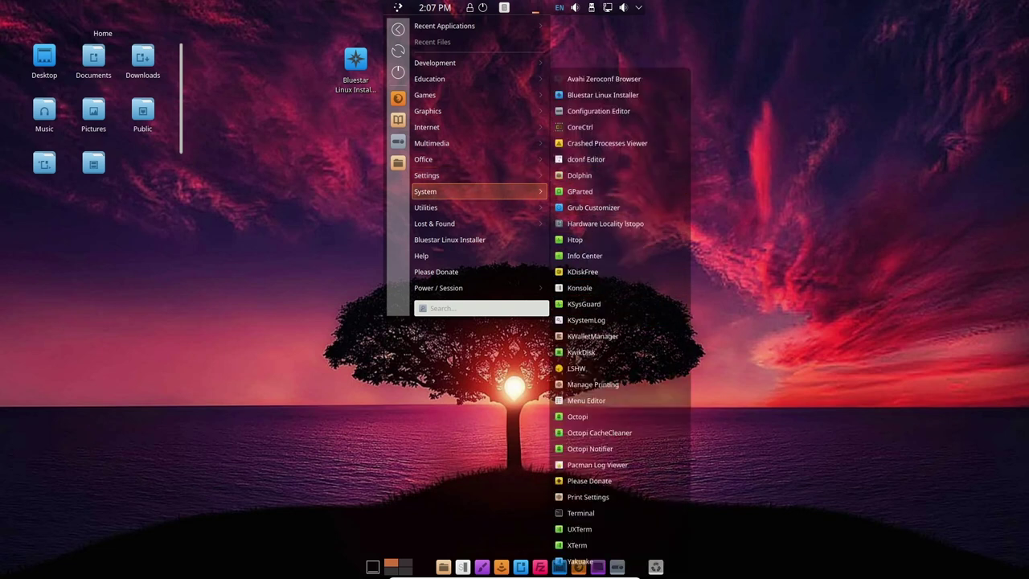
key(Right)
key(Up)
key(Up)
key(Up)
key(Up)
key(Up)
key(Up)
key(Up)
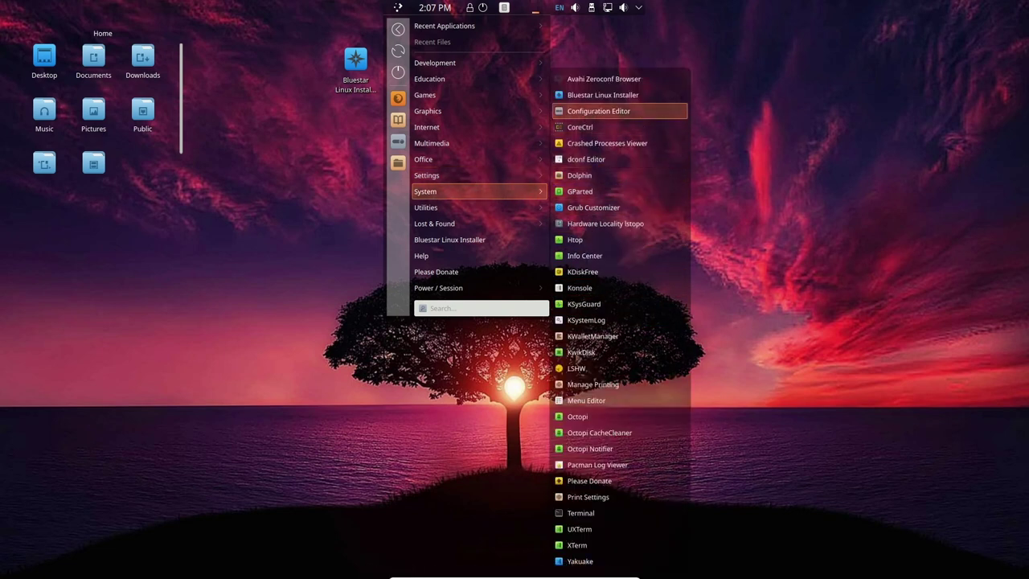
key(Down)
key(Down)
key(Down)
key(Down)
key(Down)
key(Down)
key(Down)
key(Down)
key(Down)
key(Down)
key(Down)
key(Down)
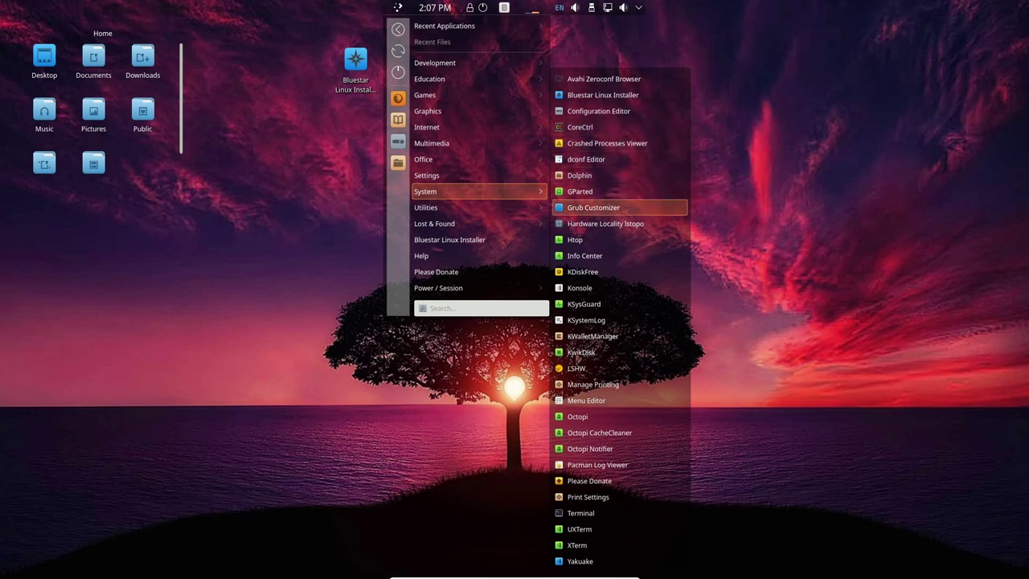
key(Down)
key(Down)
key(Down)
key(Down)
key(Down)
key(Down)
key(Down)
key(Down)
key(Down)
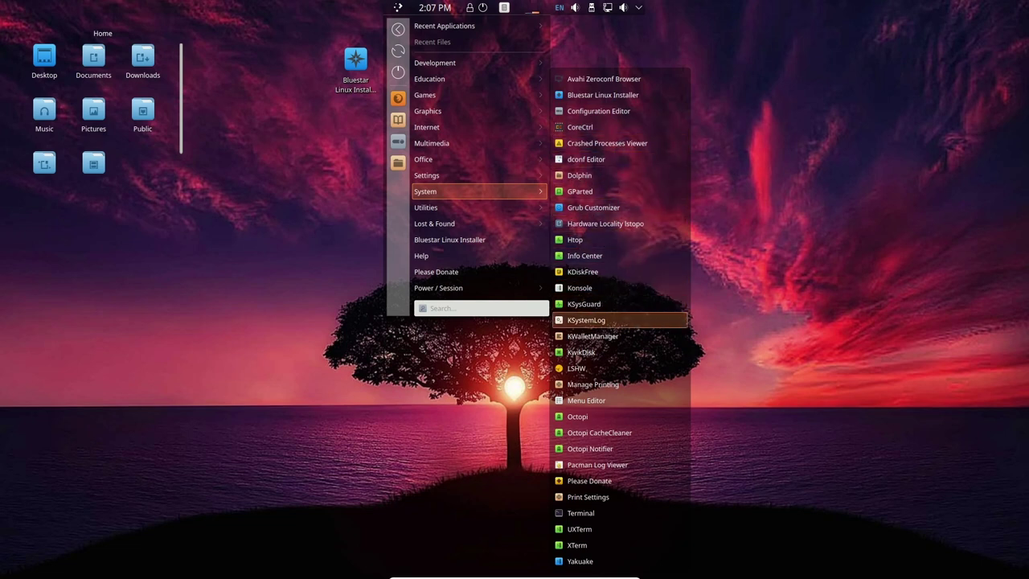
key(Down)
key(Down)
key(Down)
key(Down)
key(Down)
key(Down)
key(Down)
key(Down)
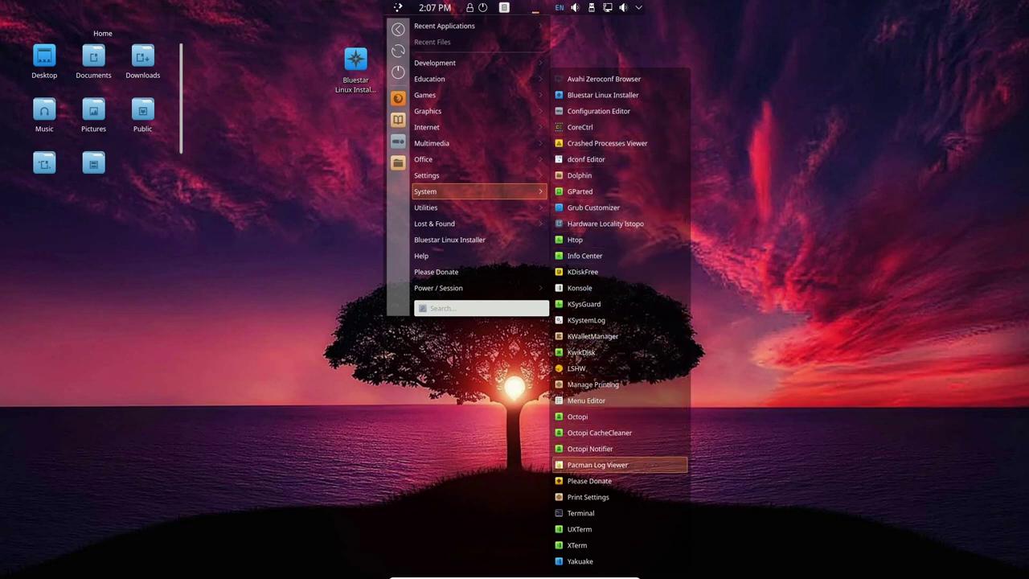
Look through the programs in the Utilities category, starting from Archive Manager.
mouse_move(481, 208)
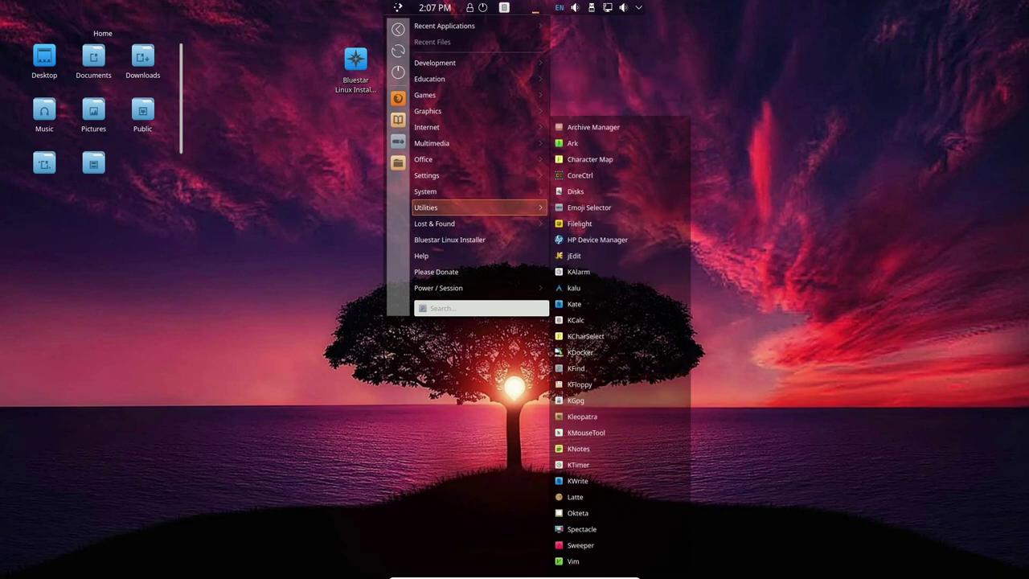